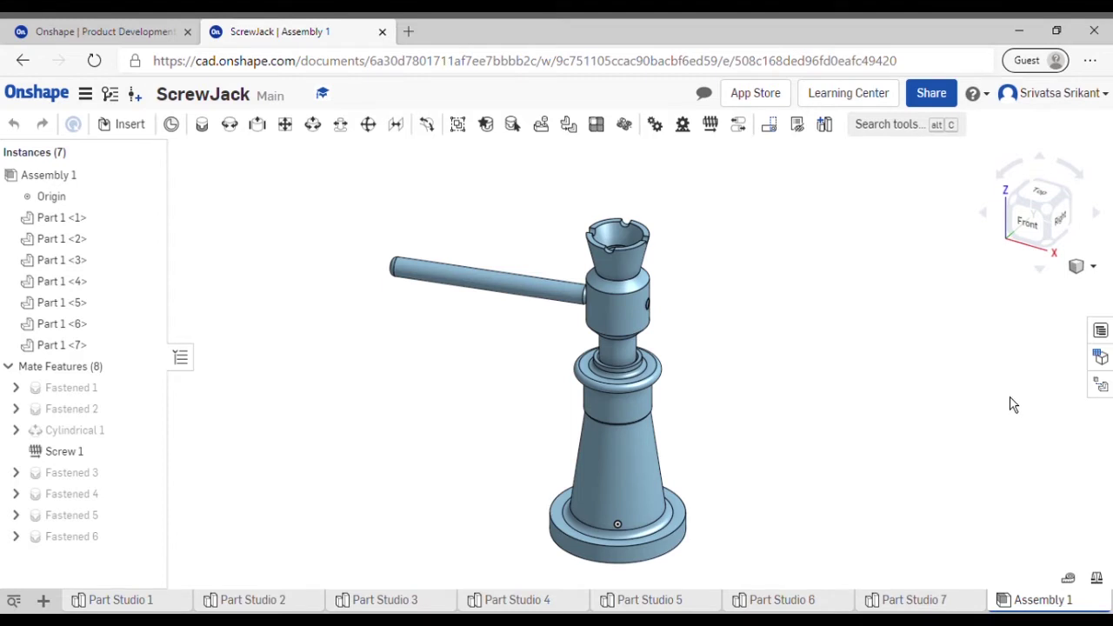
pyautogui.click(61, 33)
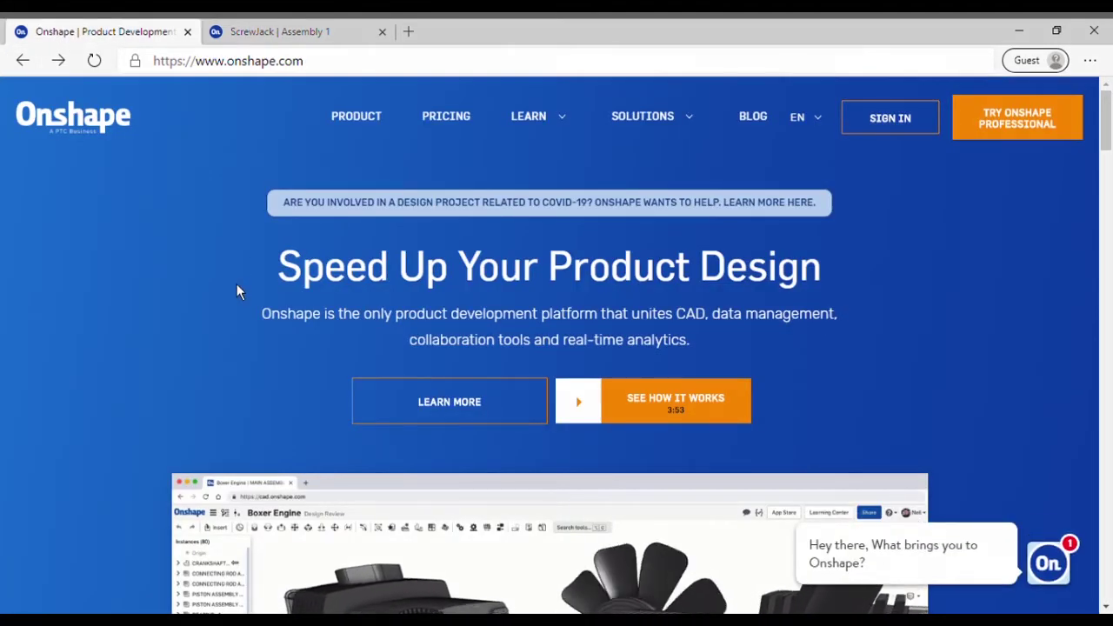
pyautogui.scroll(-4, 237, 283)
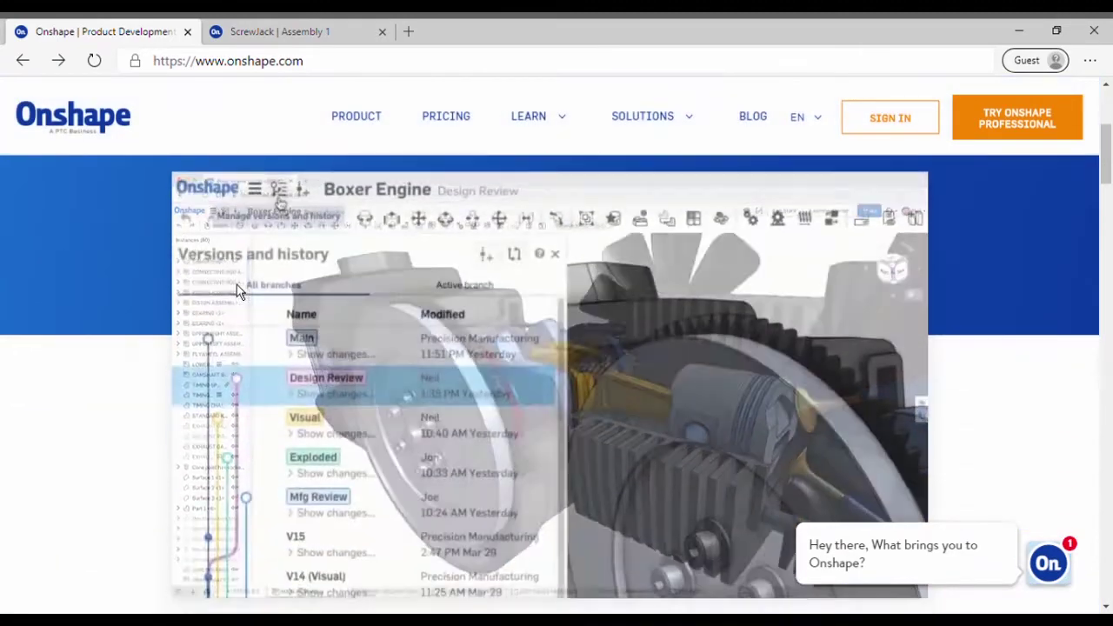
pyautogui.scroll(-2, 189, 315)
pyautogui.scroll(-3, 189, 316)
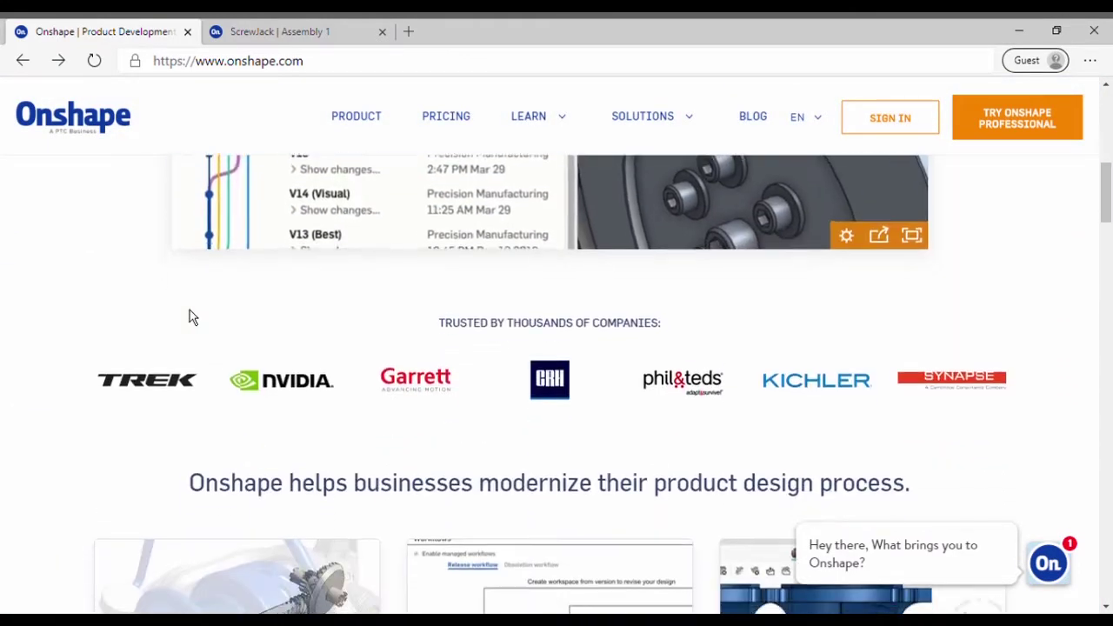
pyautogui.scroll(-3, 184, 324)
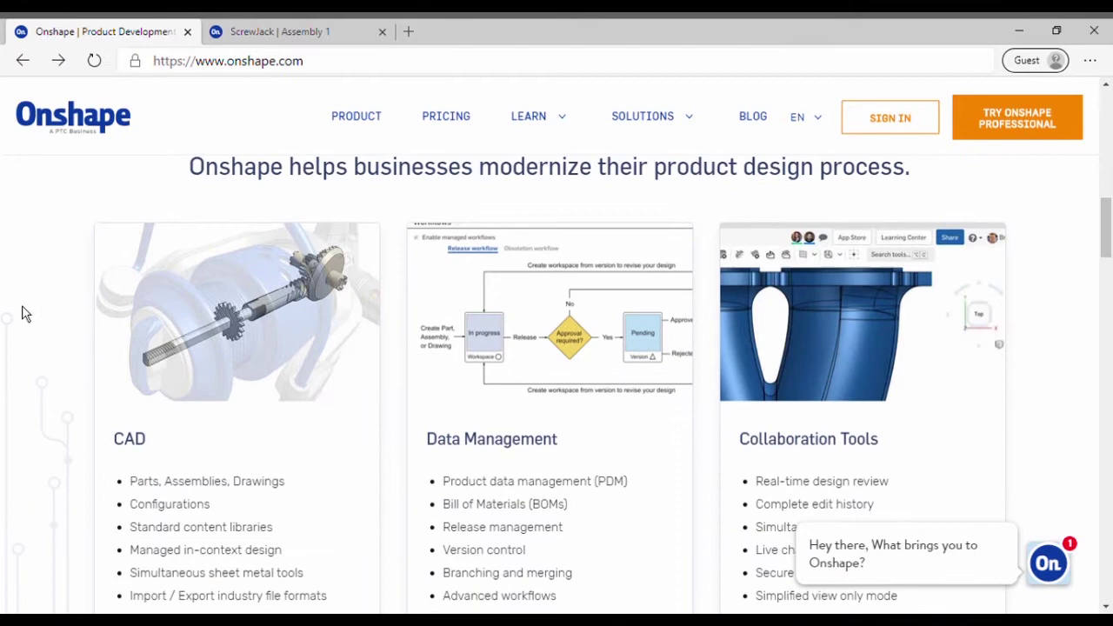
pyautogui.scroll(-3, 27, 314)
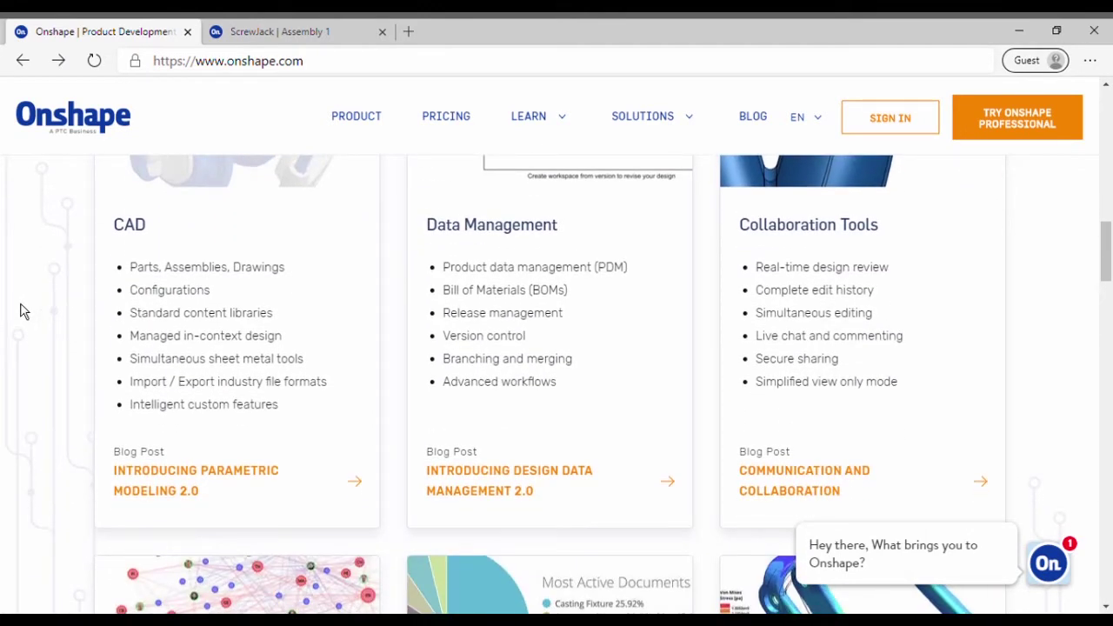
pyautogui.scroll(-10, 25, 312)
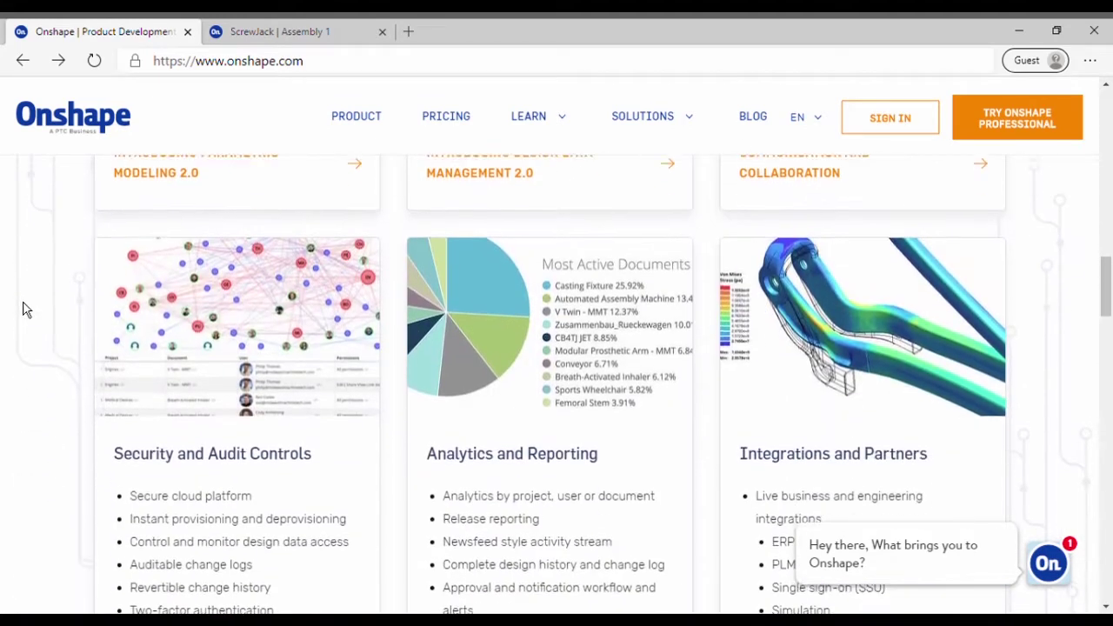
pyautogui.scroll(1, 25, 309)
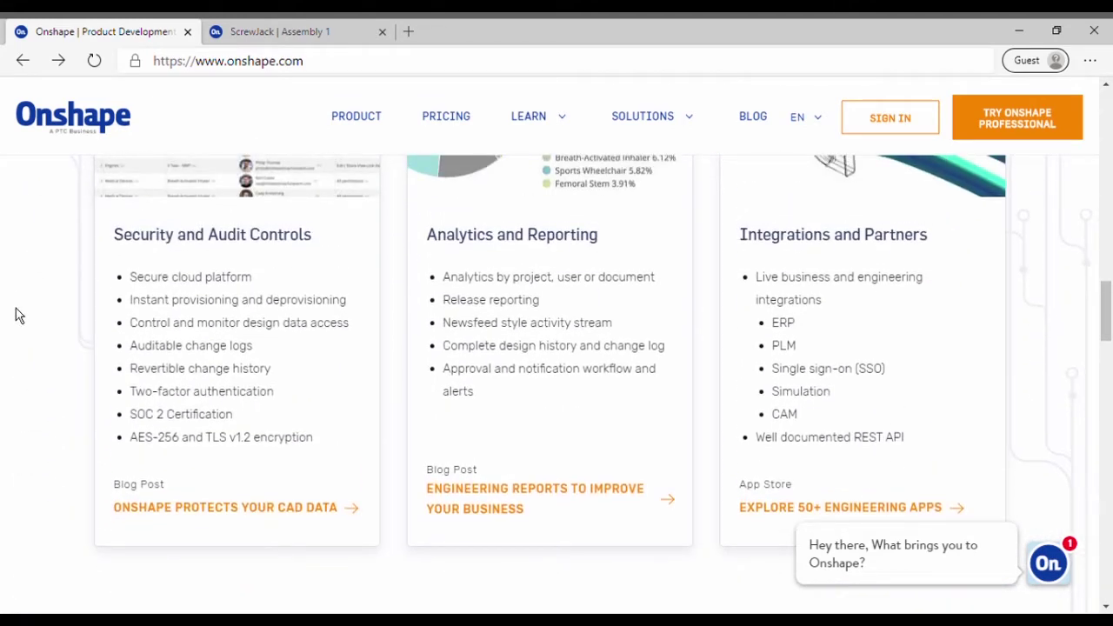
pyautogui.scroll(-5, 15, 310)
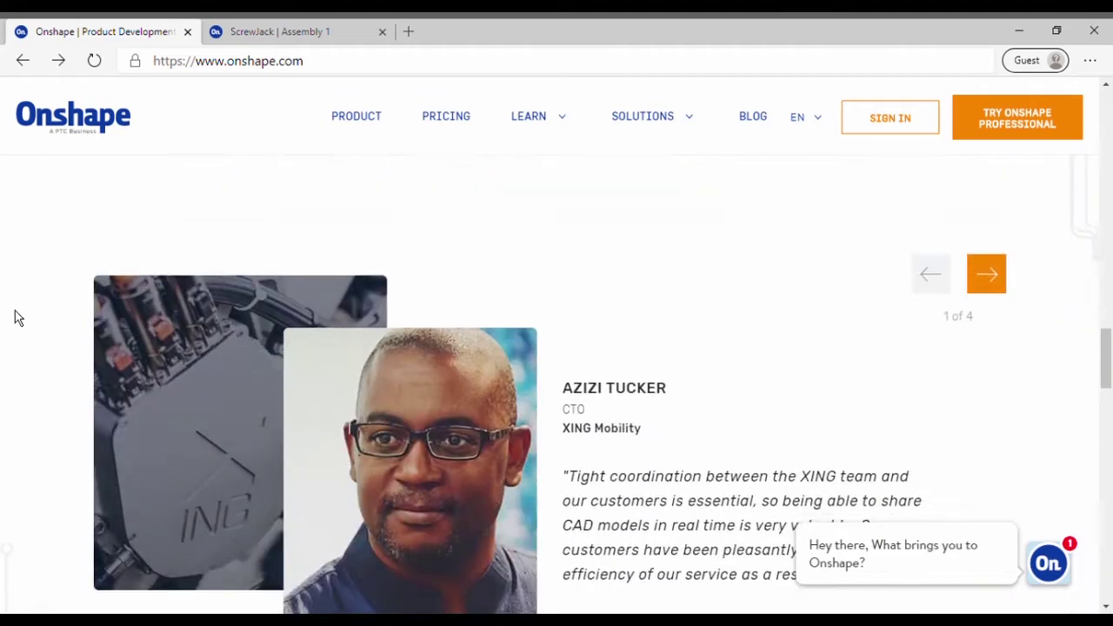
pyautogui.scroll(15, 17, 321)
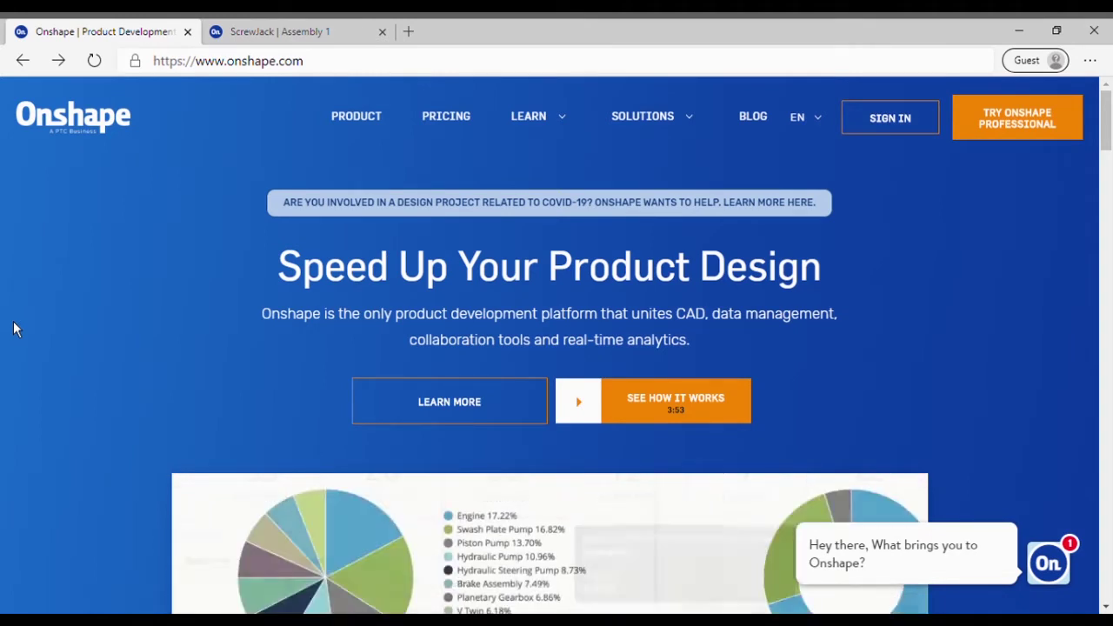
# Browse the plans on Onshape's Plans & Pricing page, then return to the ScrewJack Assembly 1 tab.
pyautogui.click(449, 119)
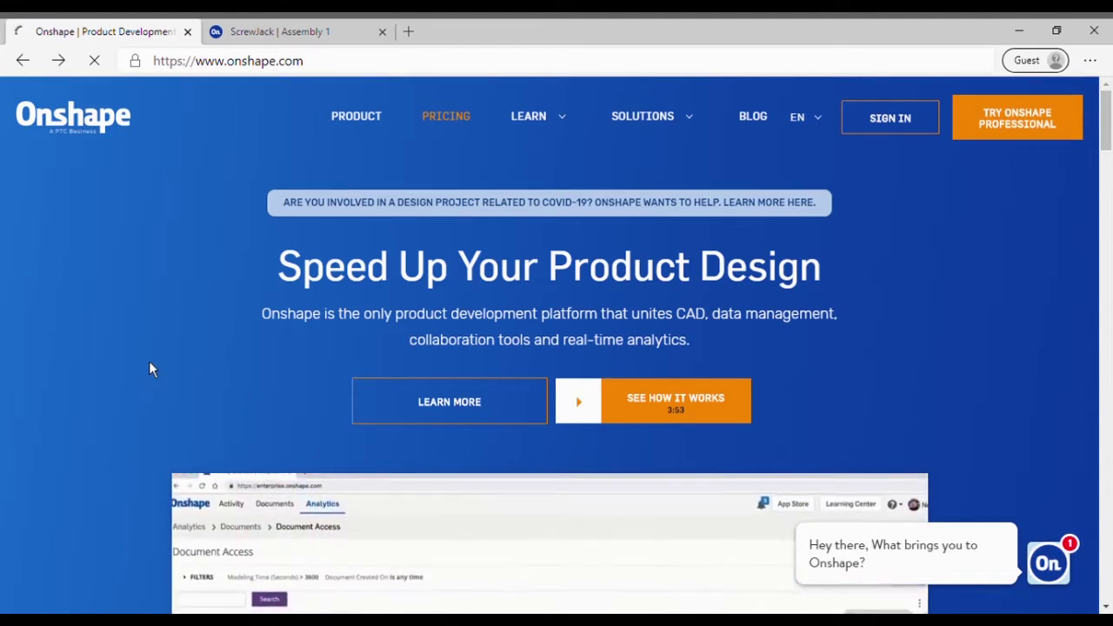
pyautogui.scroll(-3, 176, 339)
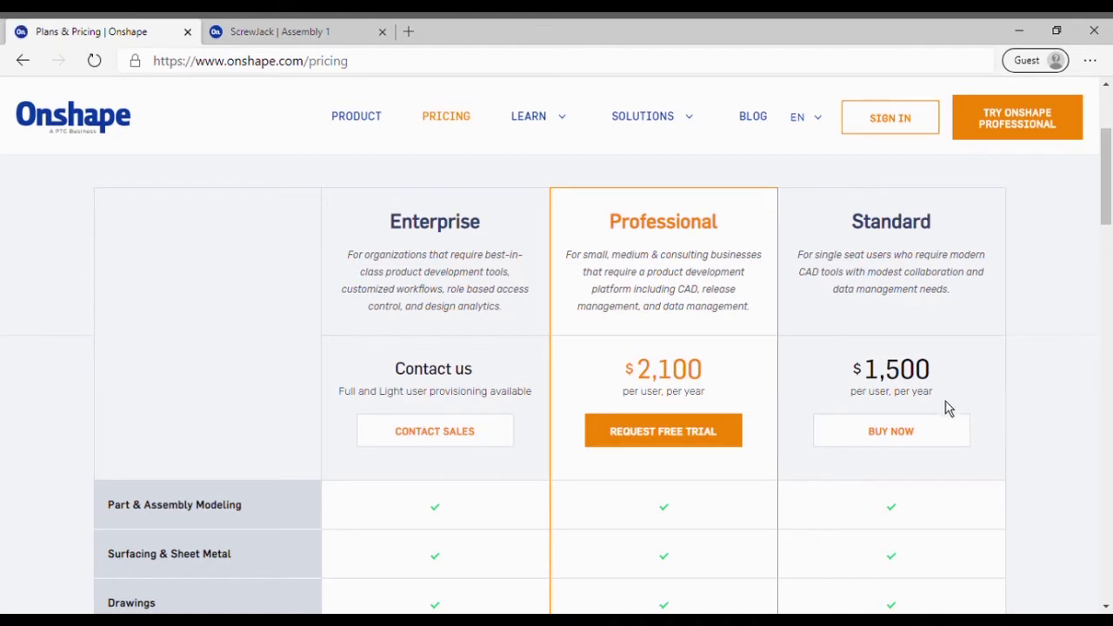
pyautogui.scroll(-15, 1062, 387)
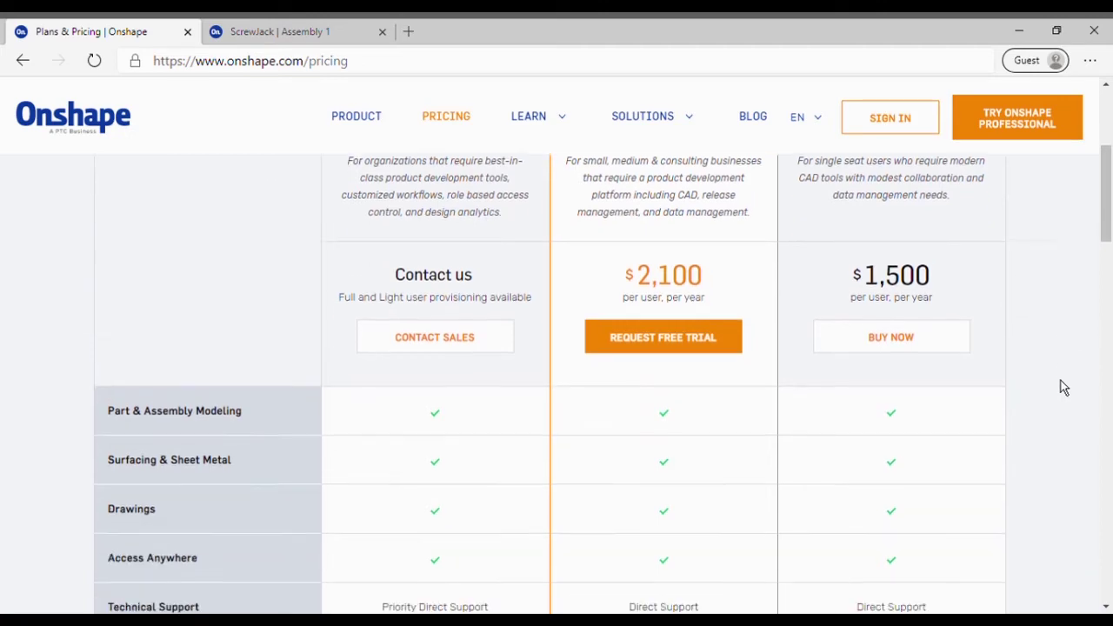
pyautogui.scroll(-10, 1063, 387)
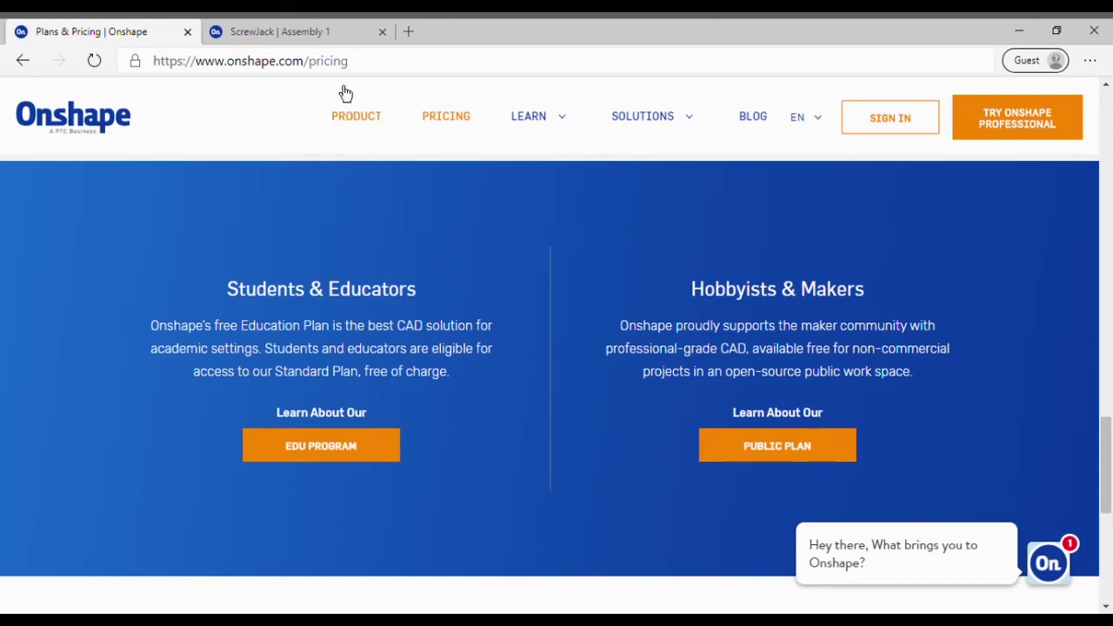
pyautogui.click(321, 33)
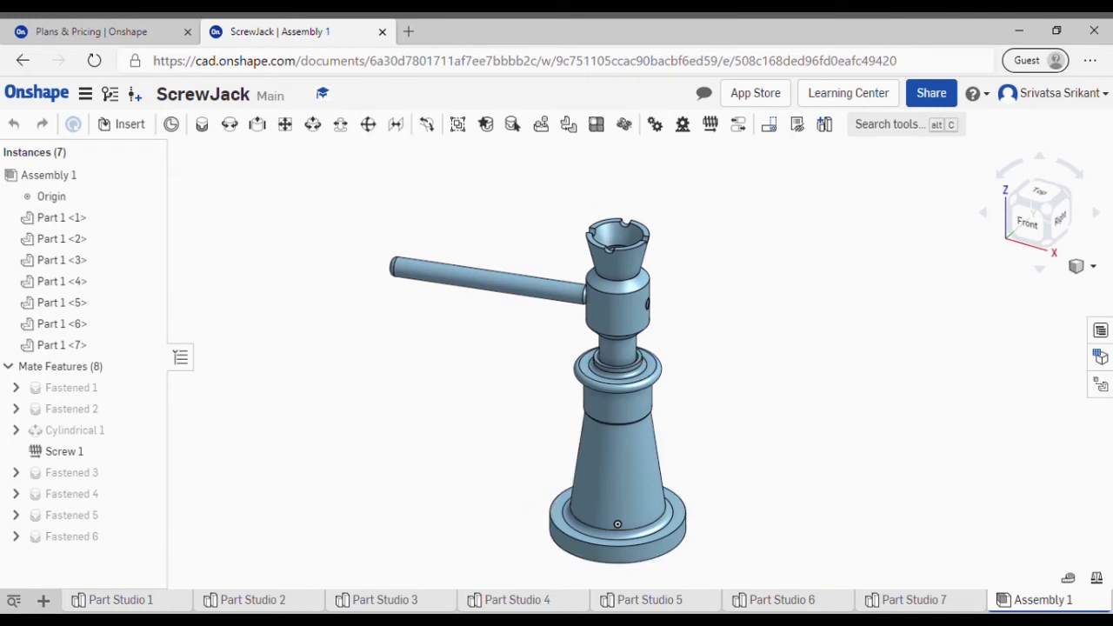
# Inspect the base, cup and shaft parts in Part Studios 1–4 from top and orbited angles.
pyautogui.click(121, 600)
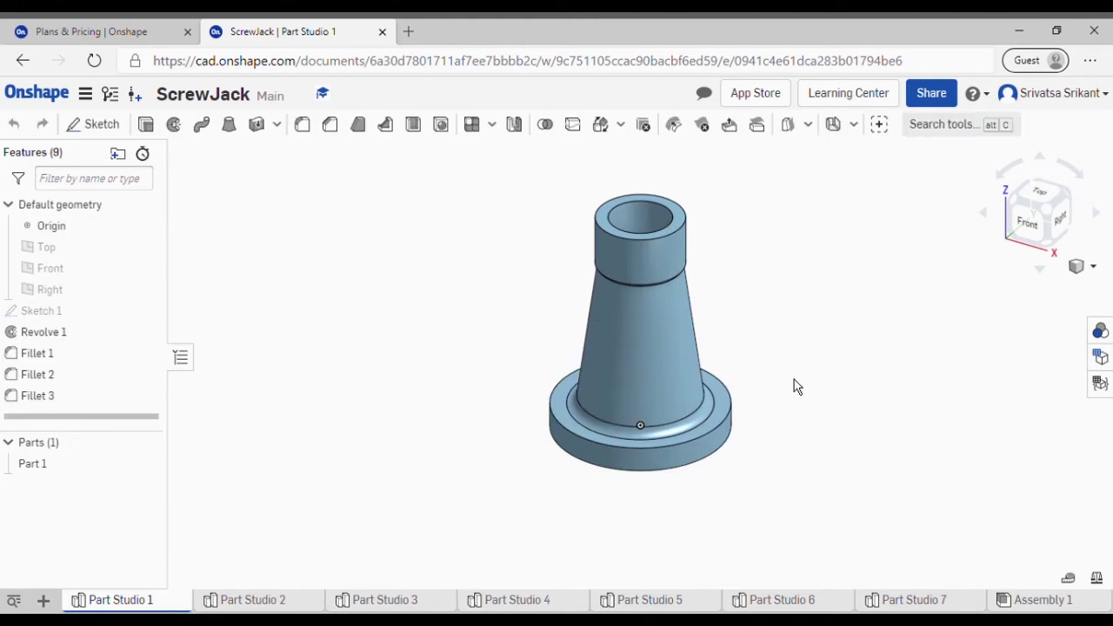
pyautogui.hotkey('shift', '5')
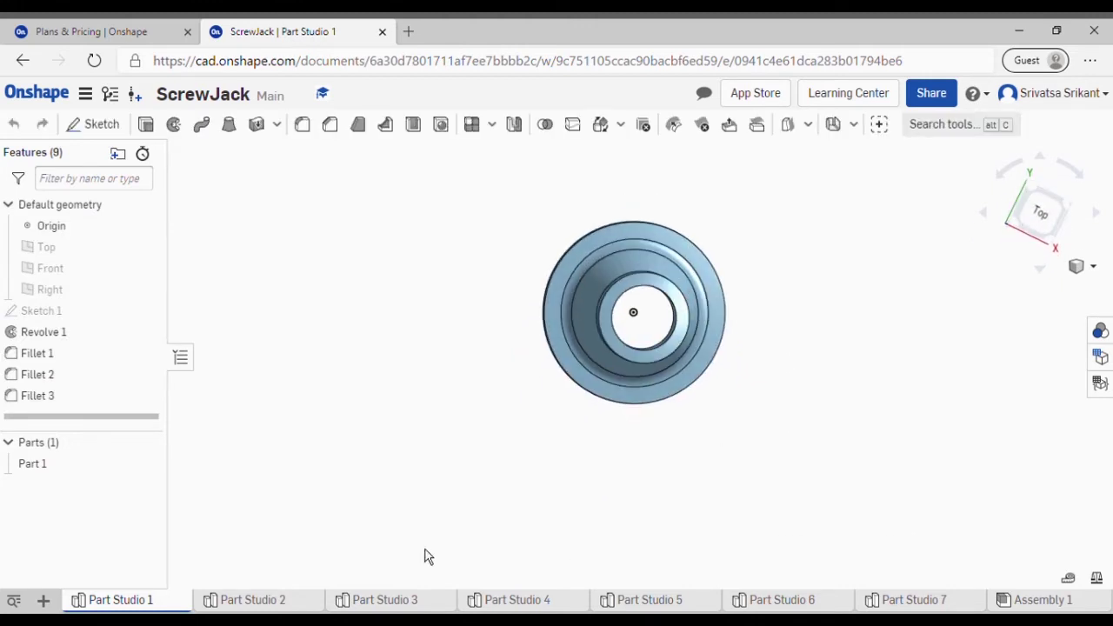
pyautogui.click(237, 597)
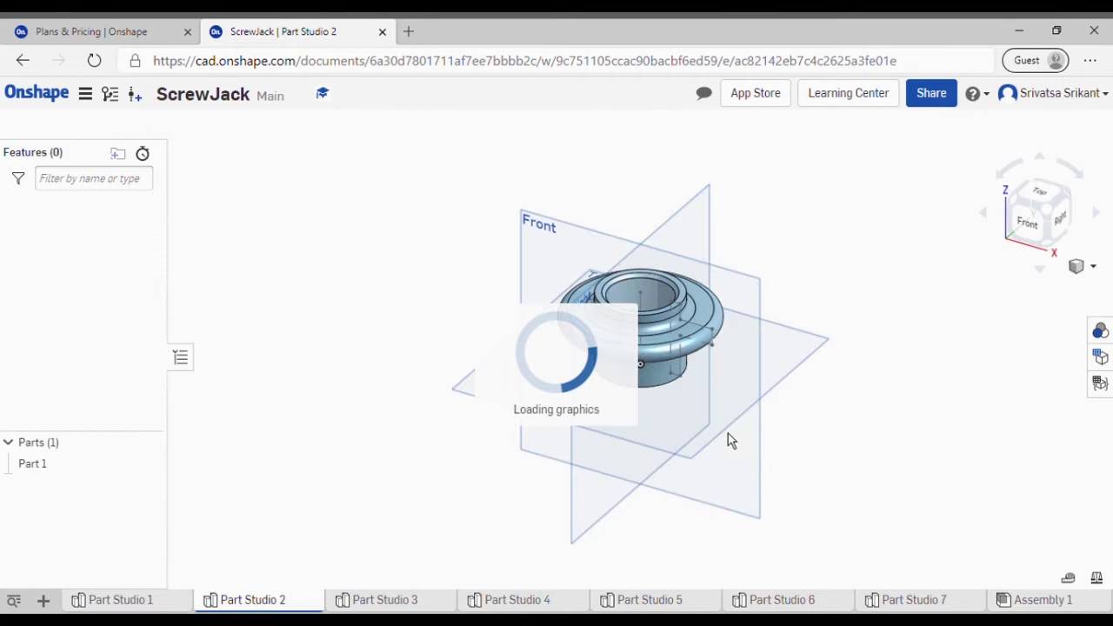
pyautogui.hotkey('shift', '5')
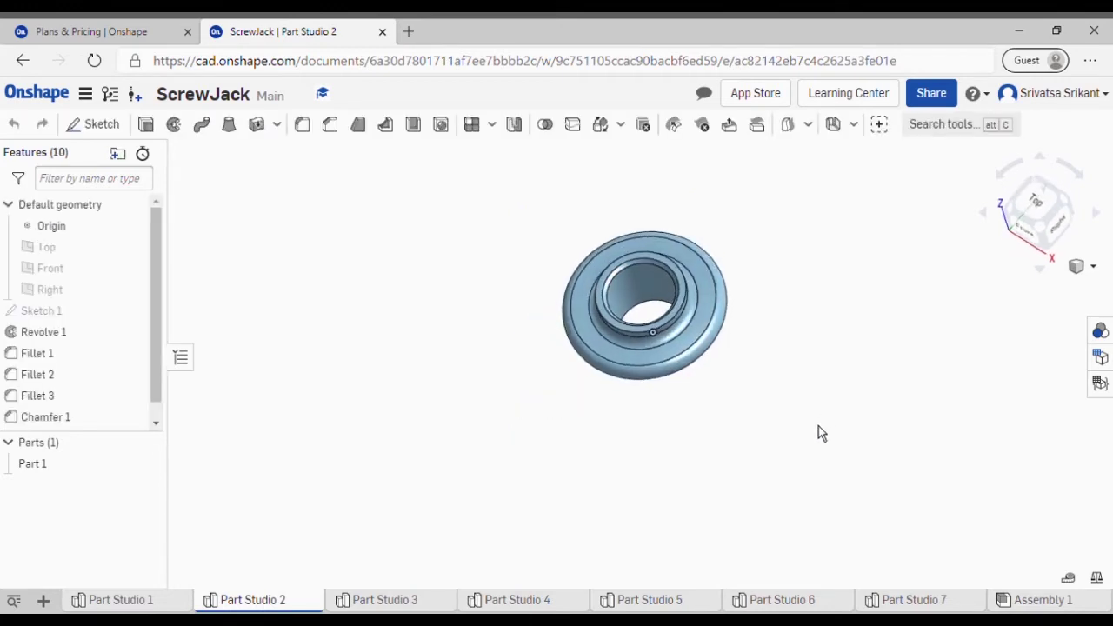
pyautogui.moveTo(817, 433); pyautogui.dragTo(762, 365, button='right')
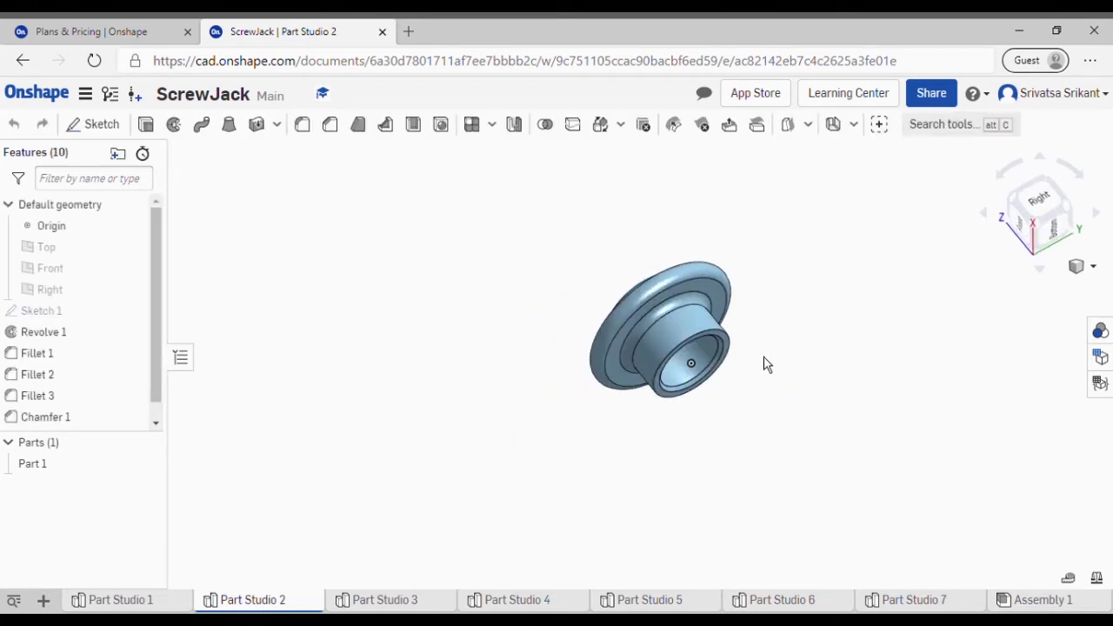
pyautogui.click(403, 600)
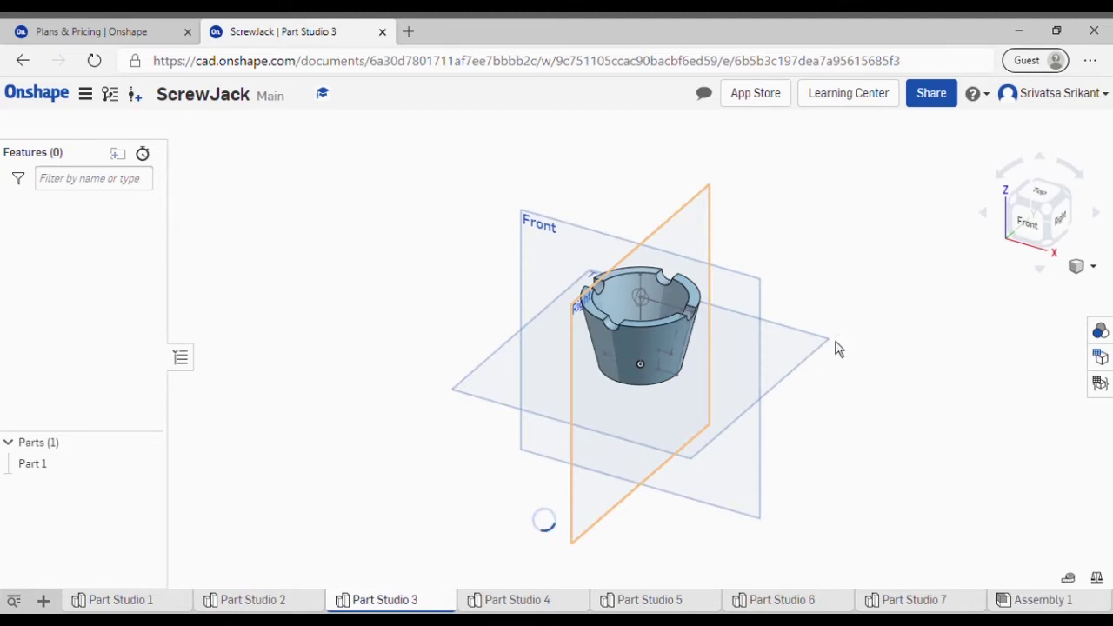
pyautogui.moveTo(817, 333); pyautogui.dragTo(815, 355, button='right')
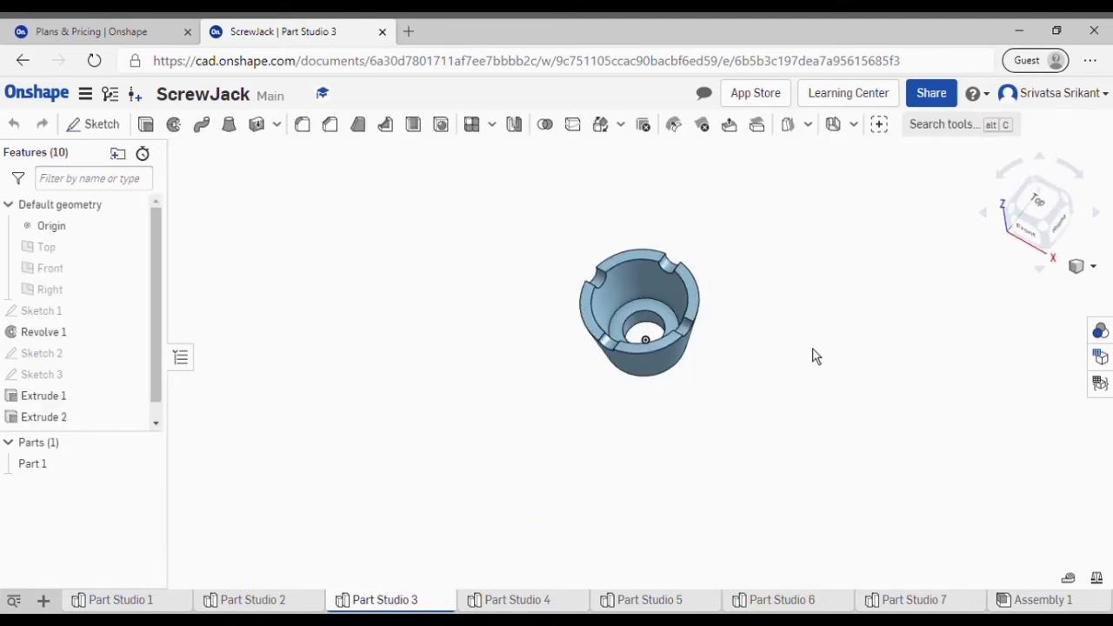
pyautogui.click(535, 604)
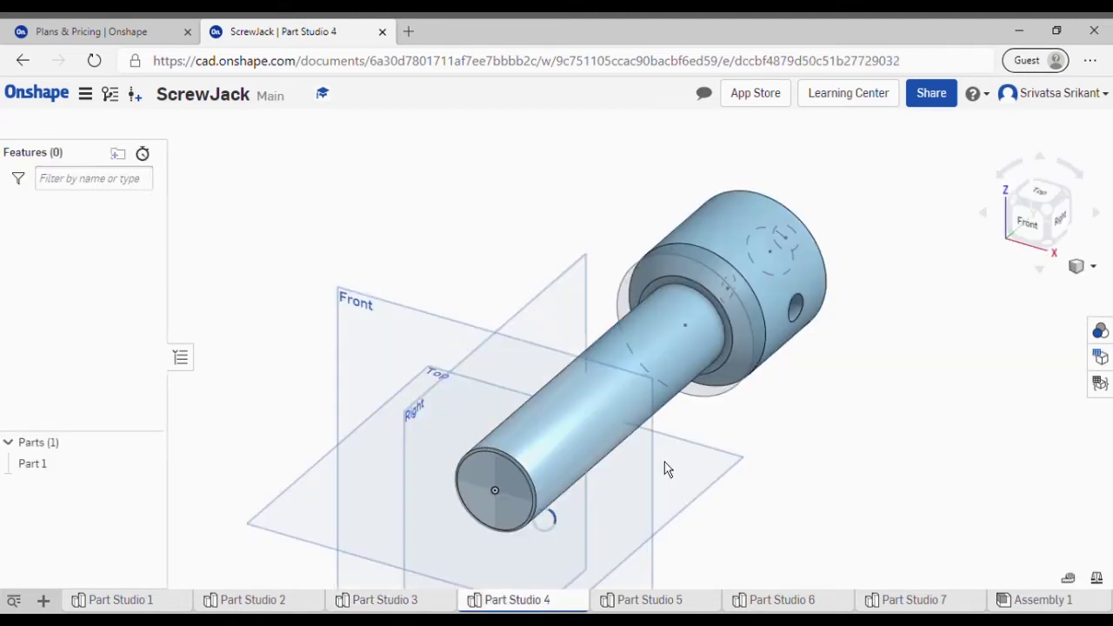
pyautogui.moveTo(844, 373); pyautogui.dragTo(798, 384, button='right')
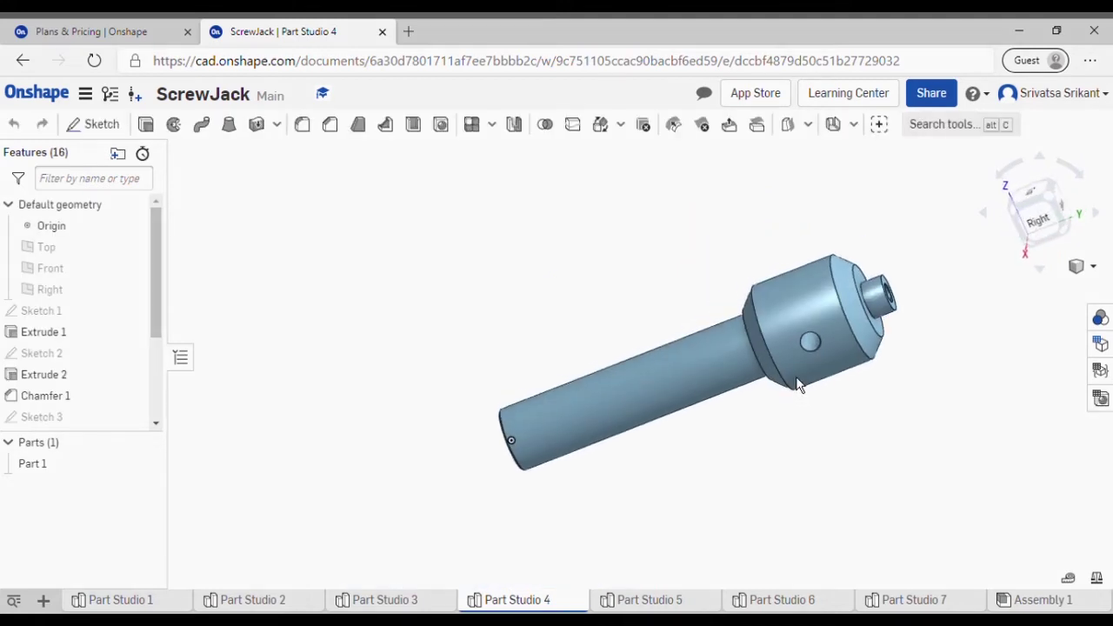
# Inspect the Part Studio 5 part, the washer and the screw, then return to Assembly 1.
pyautogui.click(652, 600)
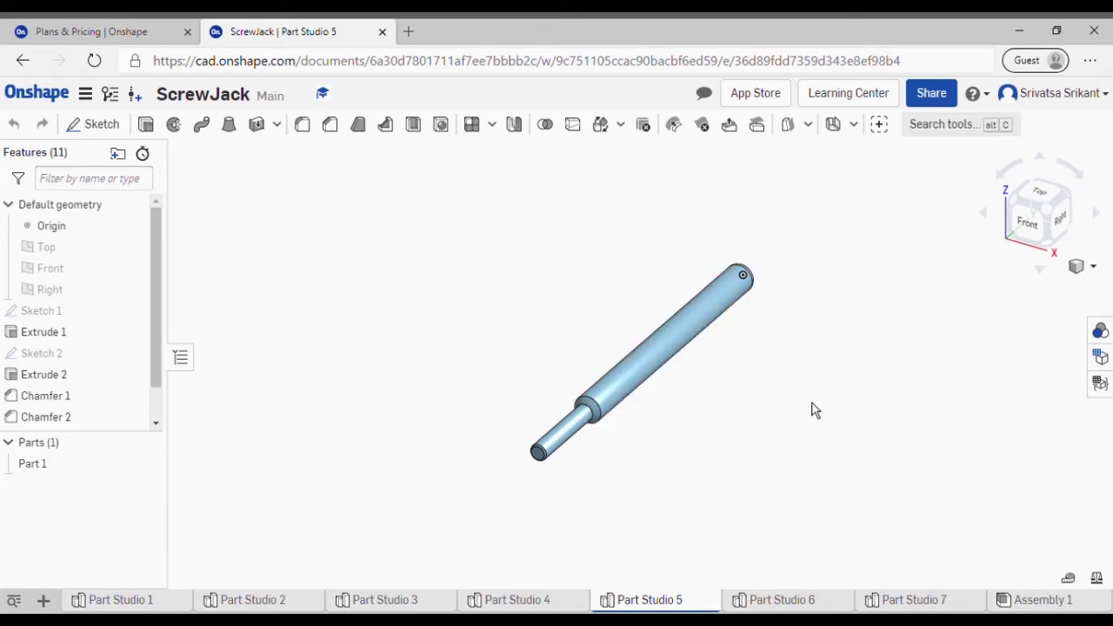
pyautogui.click(827, 602)
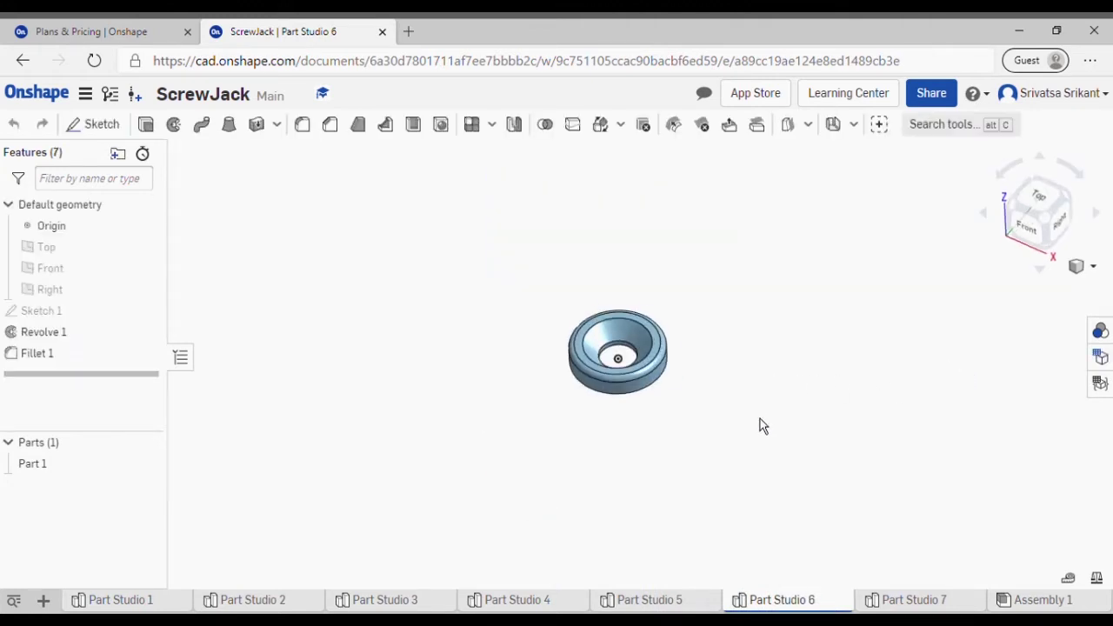
pyautogui.moveTo(759, 425); pyautogui.dragTo(725, 415, button='right')
pyautogui.click(913, 600)
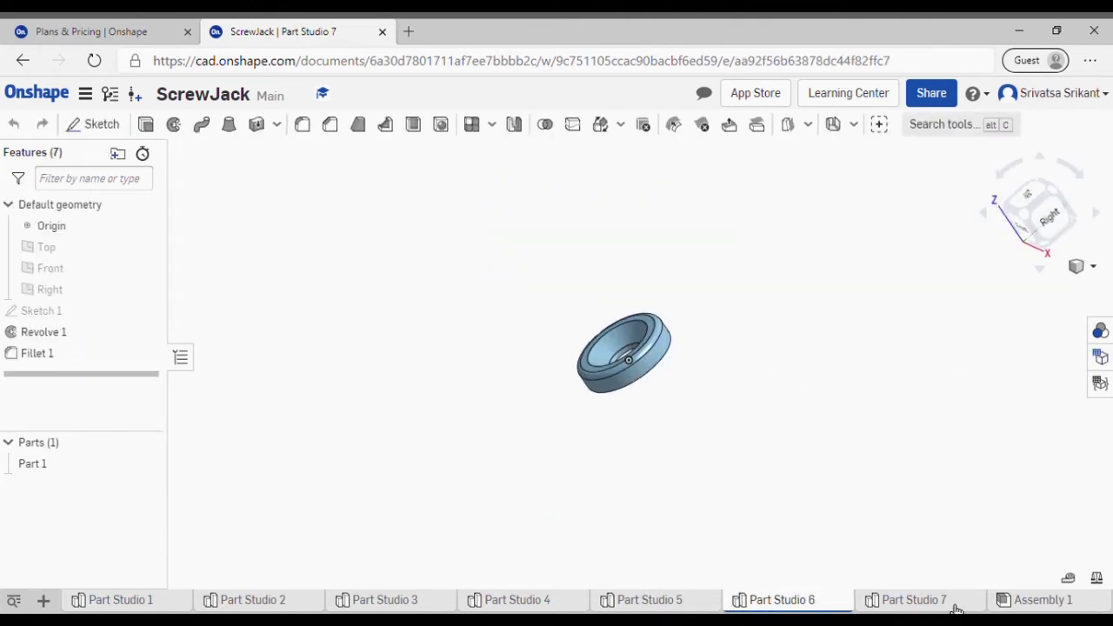
pyautogui.moveTo(392, 337); pyautogui.dragTo(547, 383, button='right')
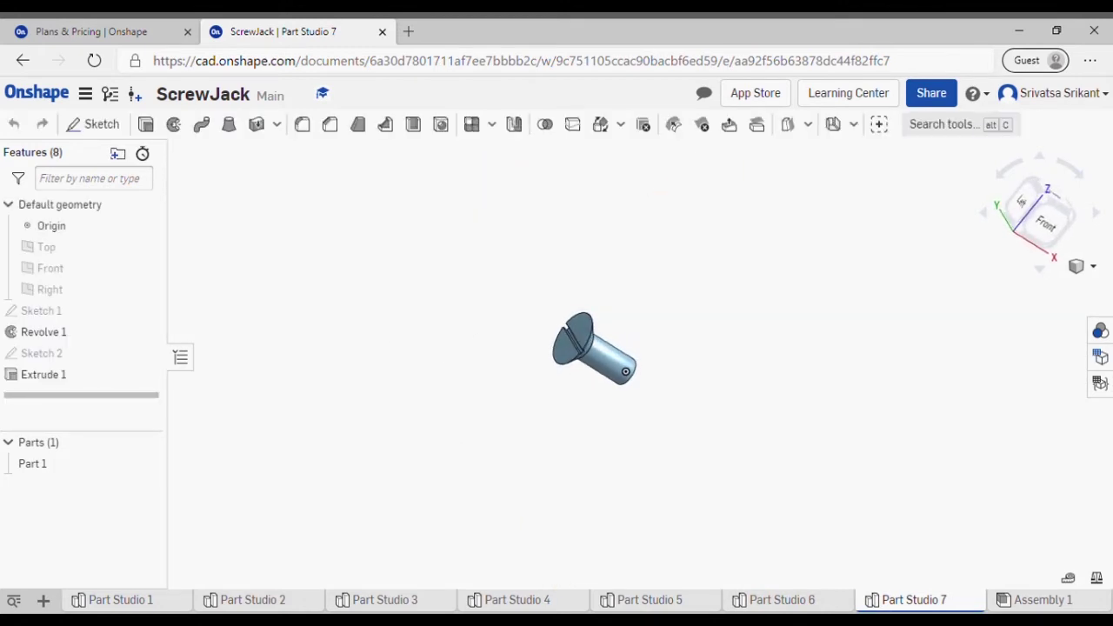
pyautogui.click(1028, 608)
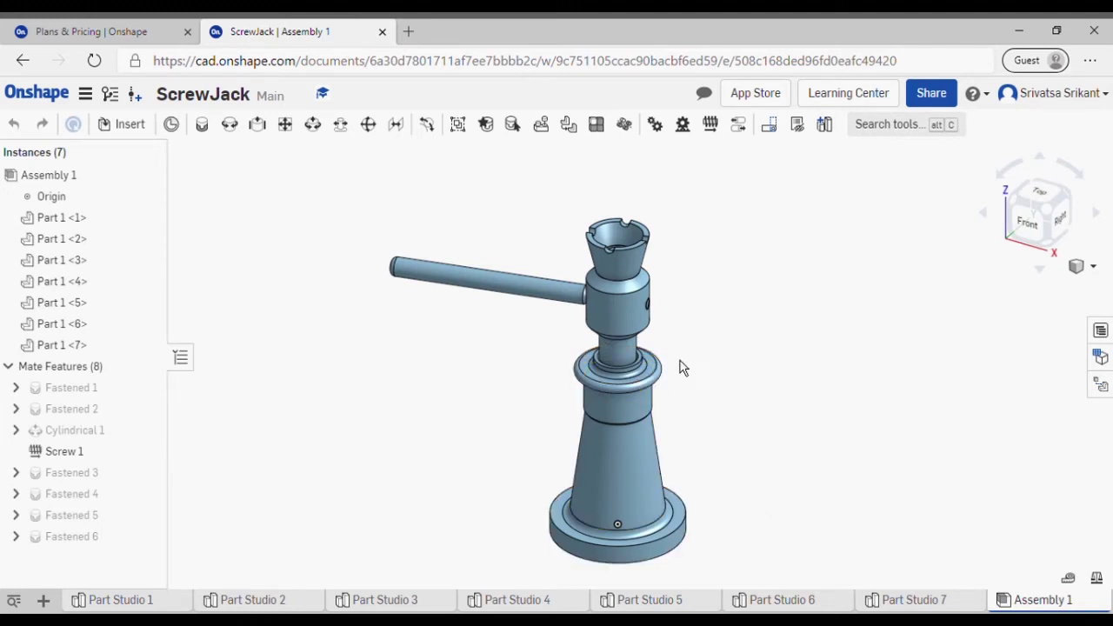
# Turn the handle about the jack's axis, raising the spindle slightly through the screw mate.
pyautogui.scroll(-2, 488, 363)
pyautogui.scroll(2, 488, 364)
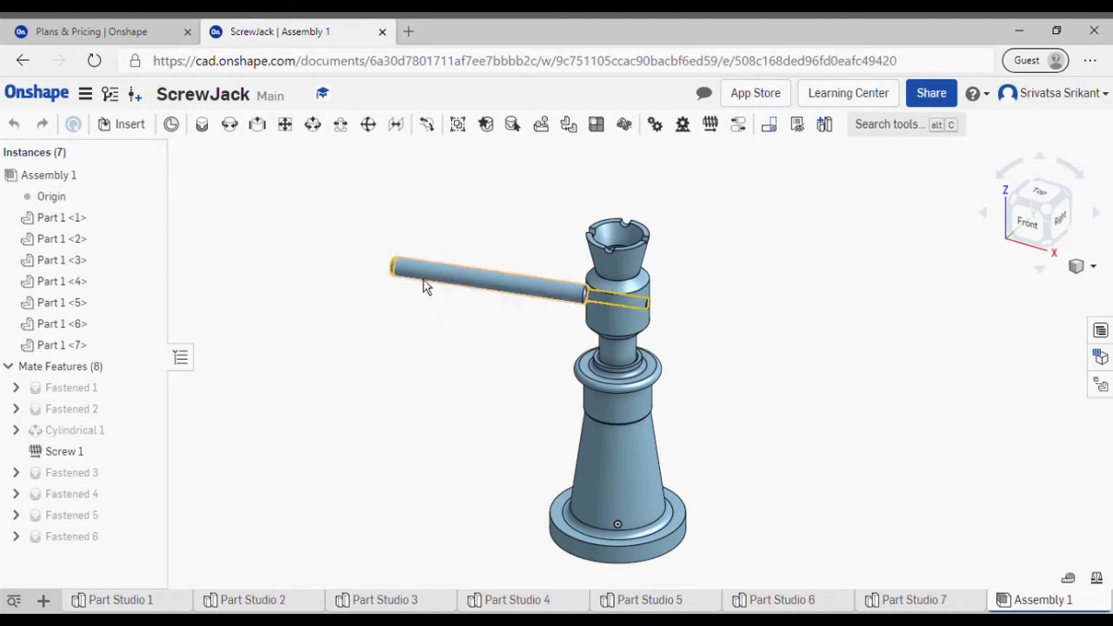
pyautogui.moveTo(482, 444); pyautogui.dragTo(408, 358)
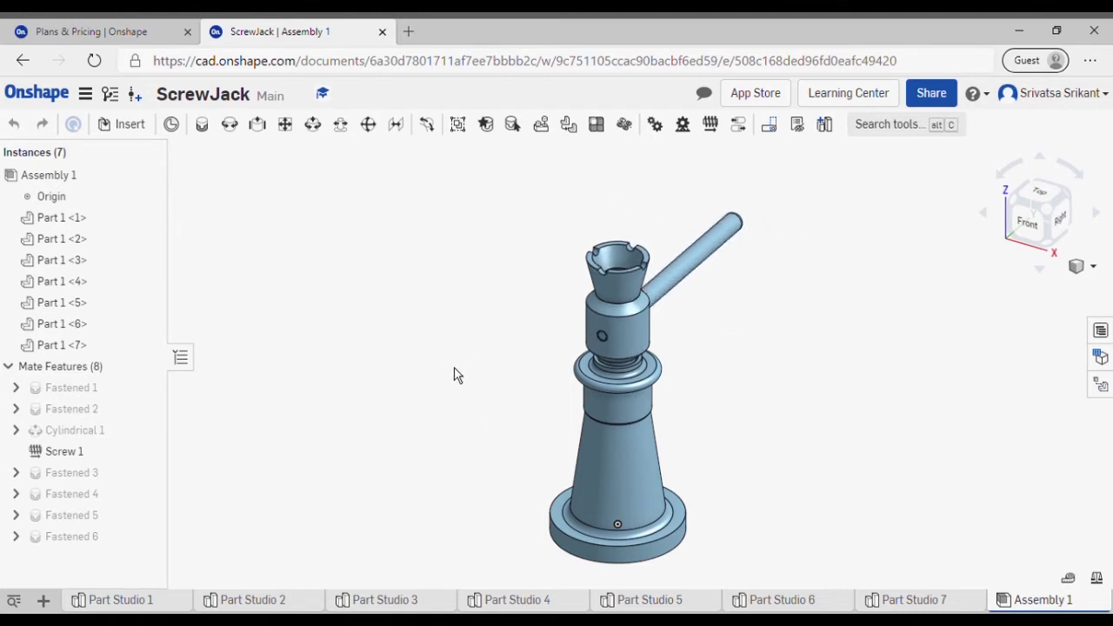
pyautogui.moveTo(778, 418); pyautogui.dragTo(518, 233)
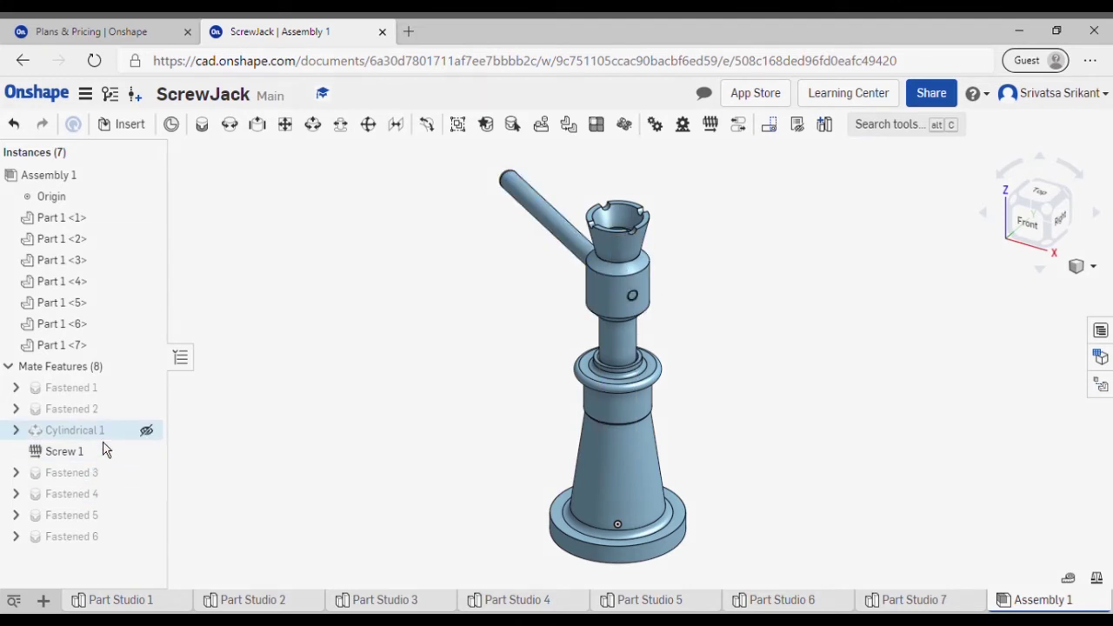
pyautogui.moveTo(106, 443)
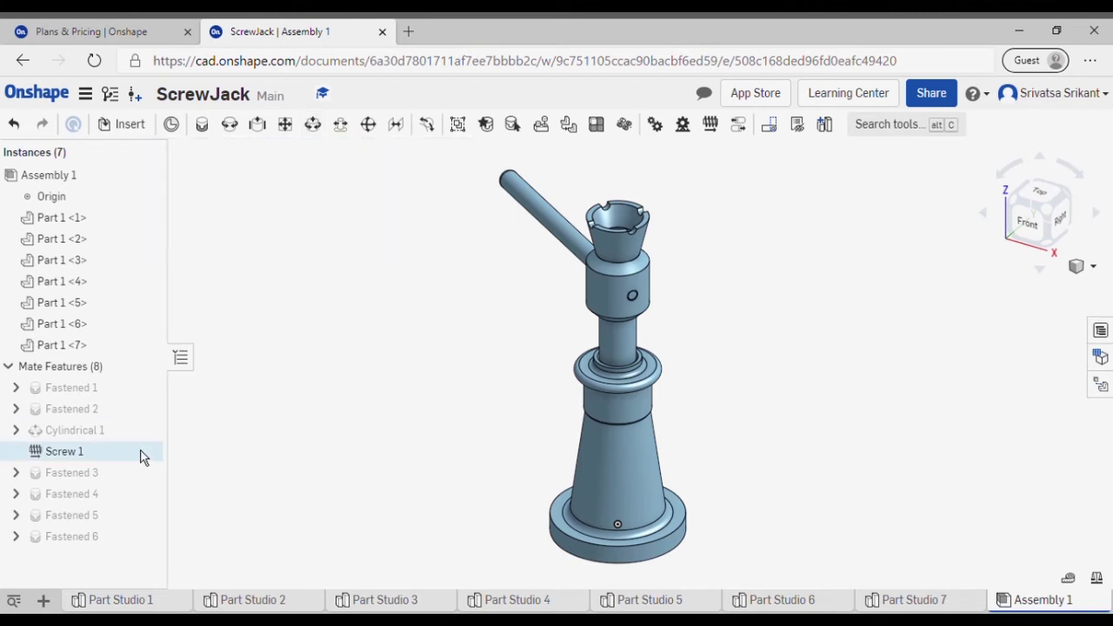
pyautogui.click(96, 430)
pyautogui.rightClick(102, 433)
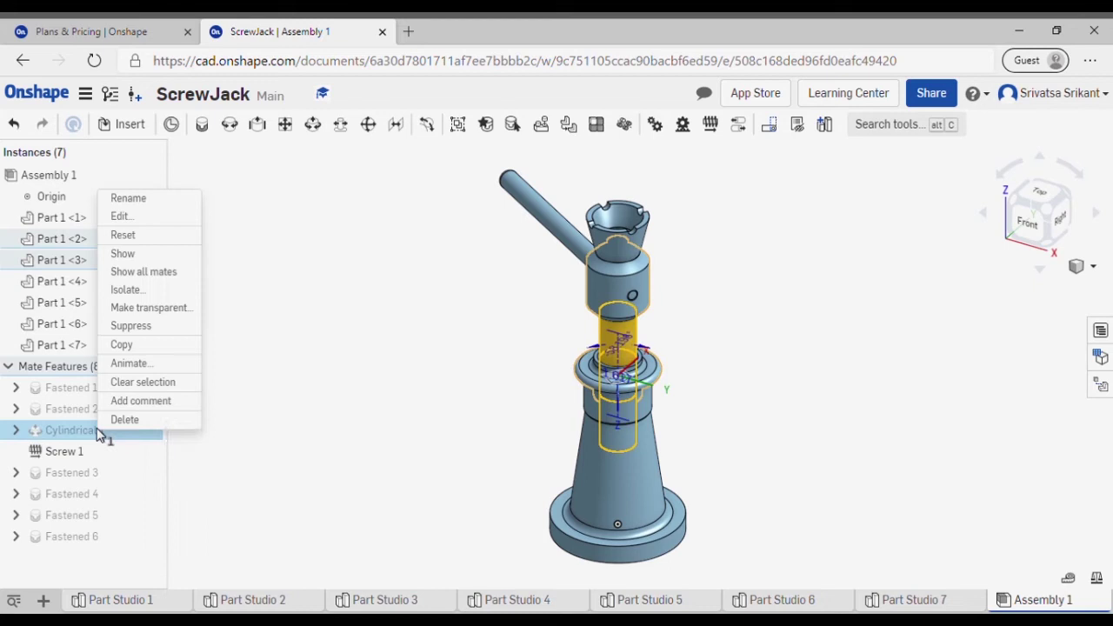
pyautogui.click(163, 218)
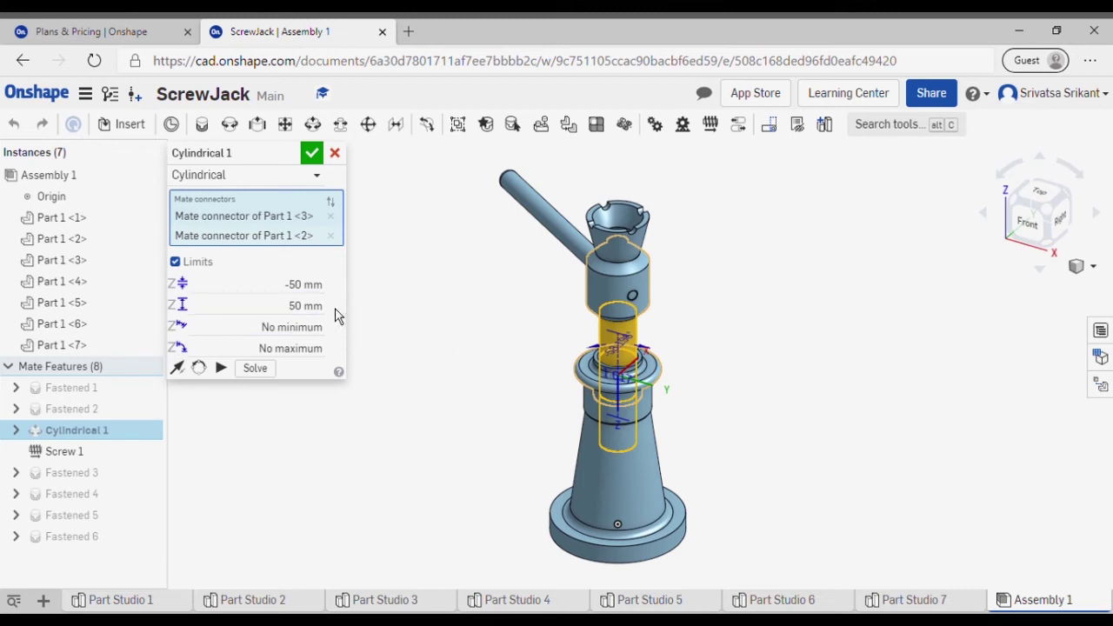
# Close the Cylindrical 1 mate editor and view the assembly from left, isometric and back isometric angles.
pyautogui.click(335, 153)
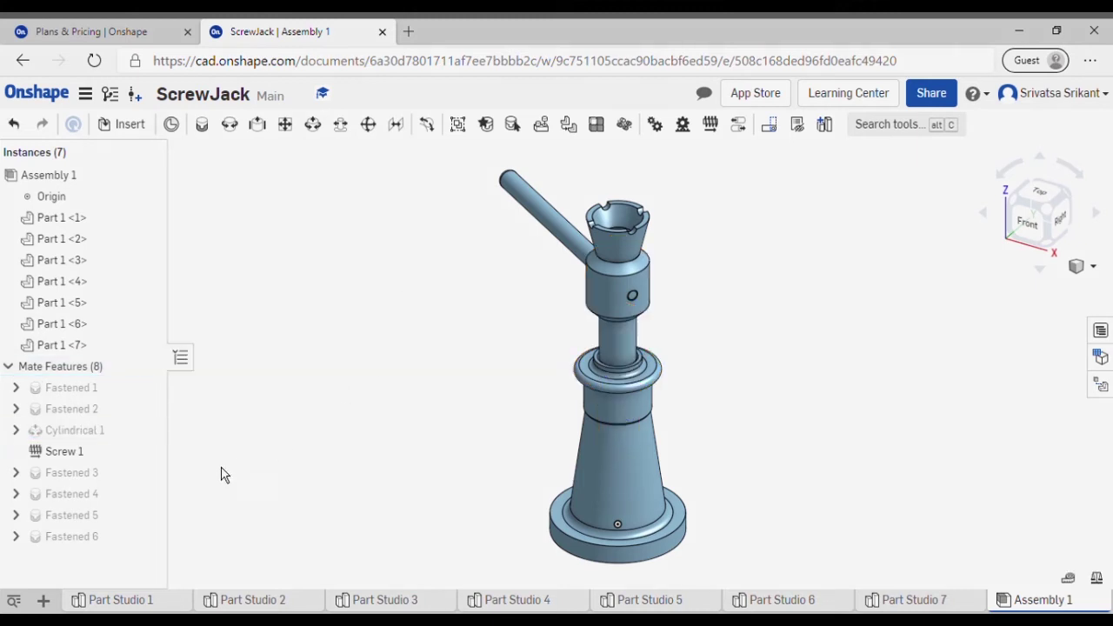
pyautogui.moveTo(120, 458)
pyautogui.moveTo(802, 317); pyautogui.dragTo(815, 275, button='right')
pyautogui.click(1030, 214)
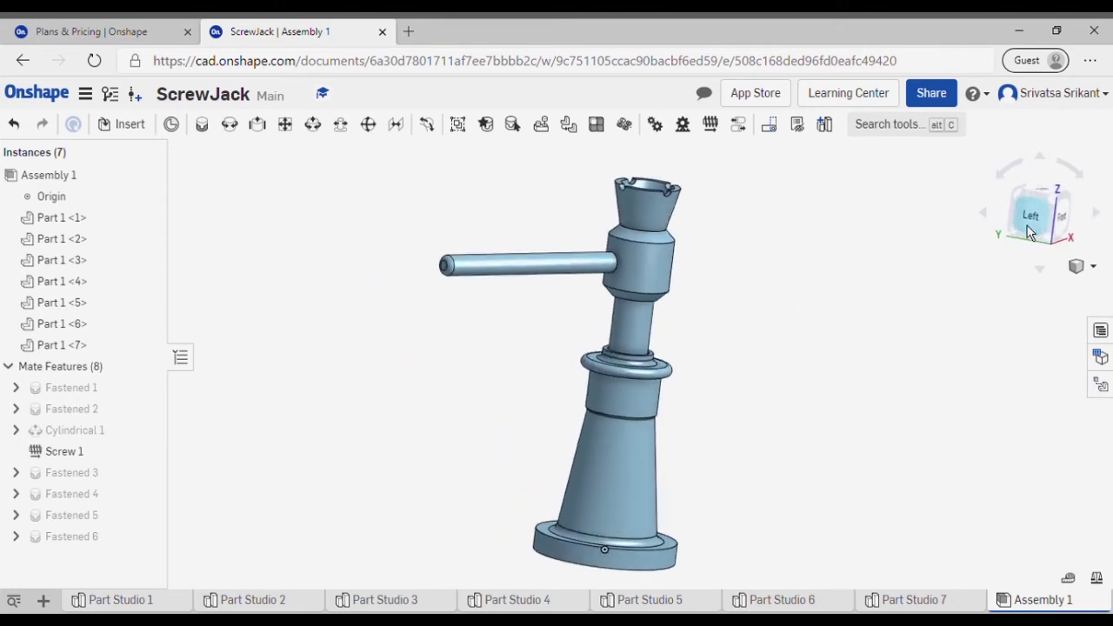
pyautogui.click(1031, 212)
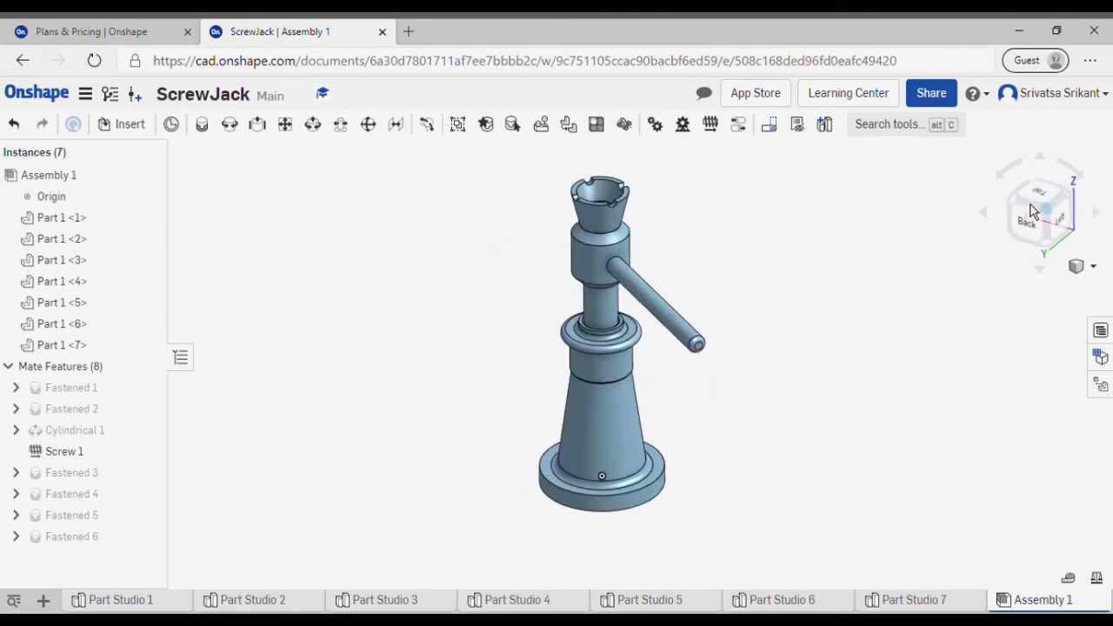
pyautogui.click(1022, 213)
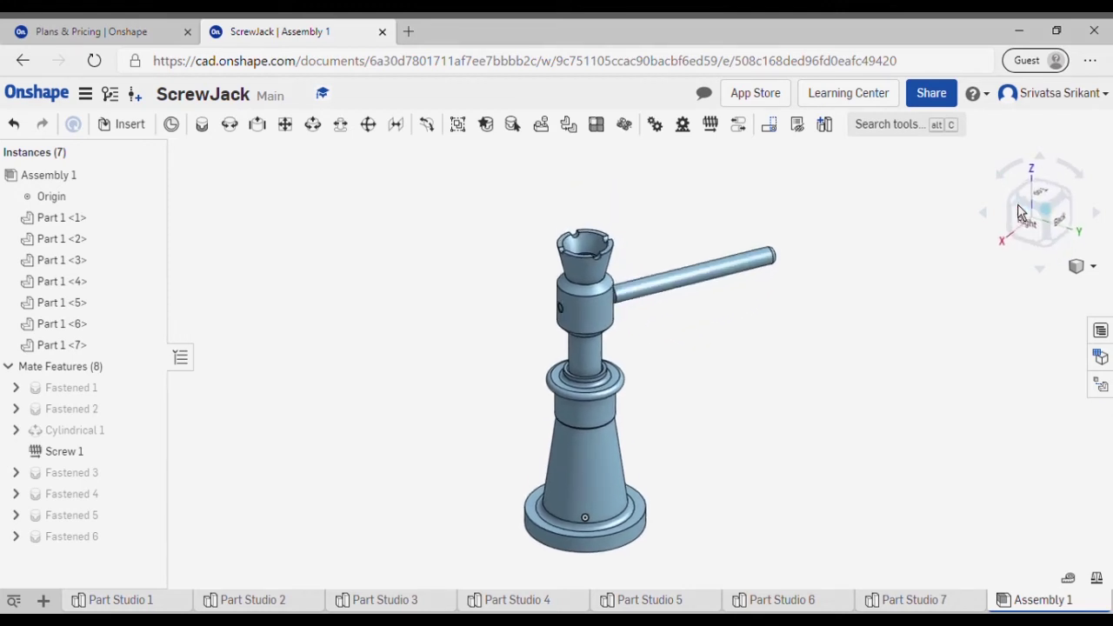
pyautogui.click(1079, 207)
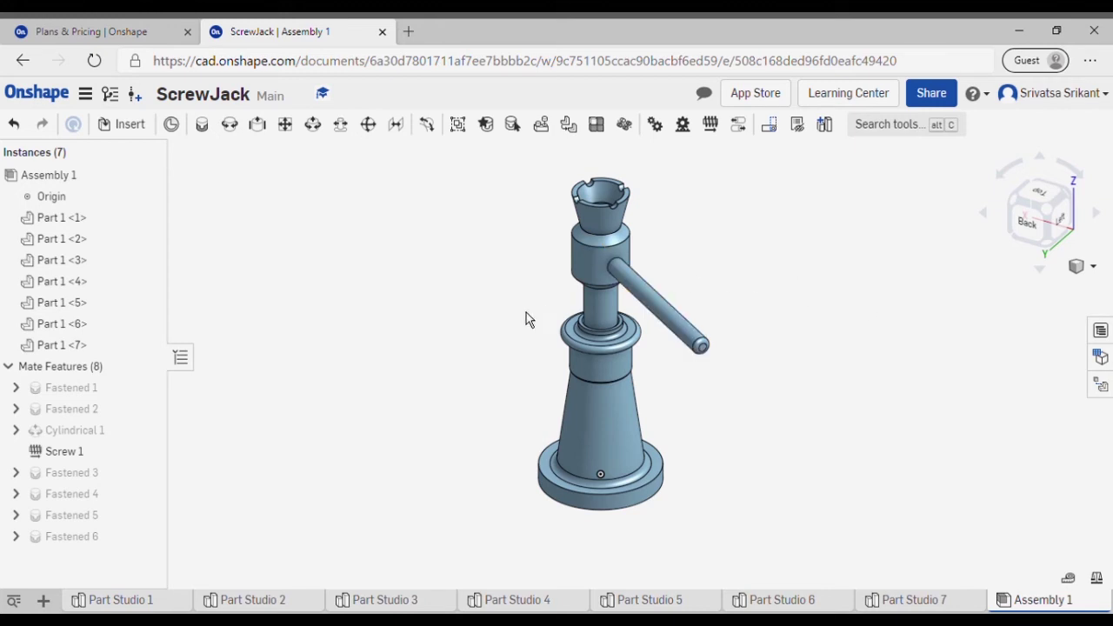
# Animate Cylindrical 1 on its z translation from -50 mm to 50 mm in 300 reciprocating steps.
pyautogui.click(91, 435)
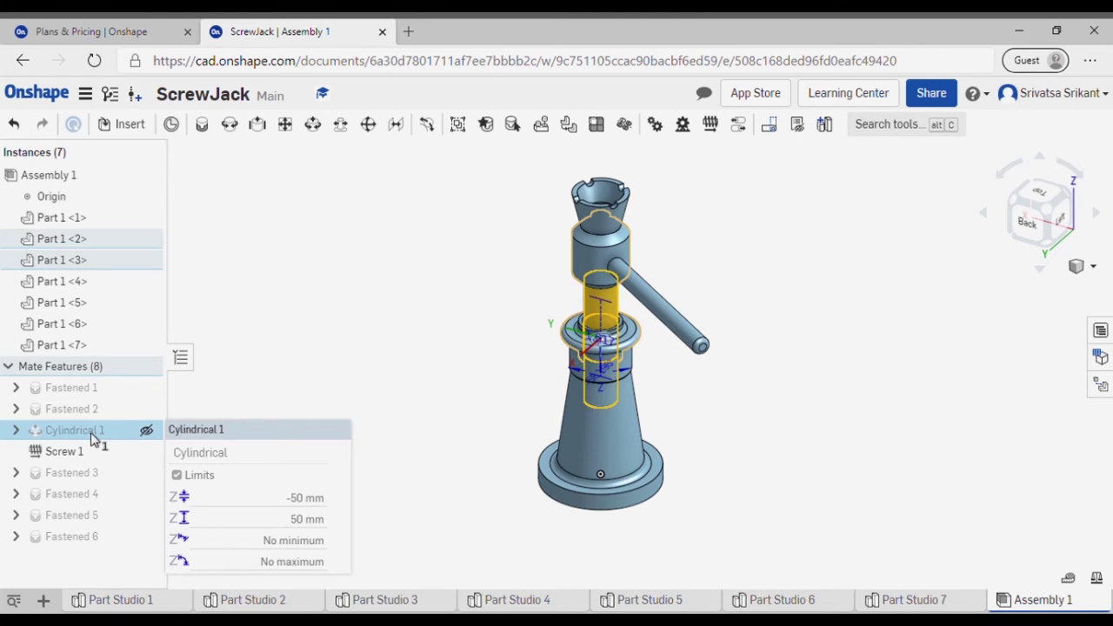
pyautogui.rightClick(93, 439)
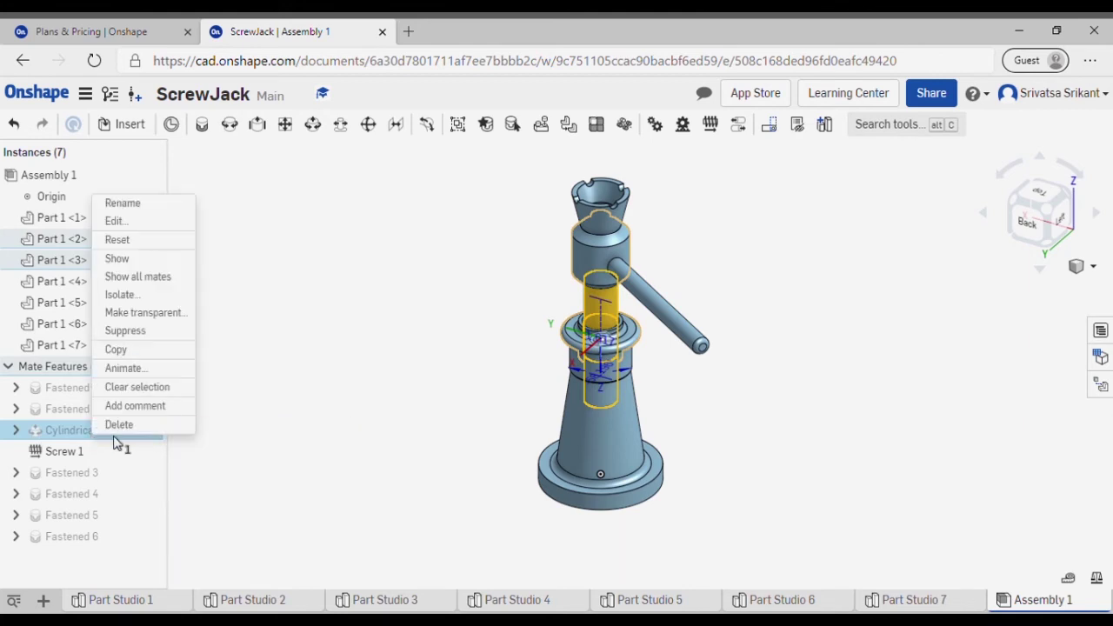
pyautogui.click(174, 373)
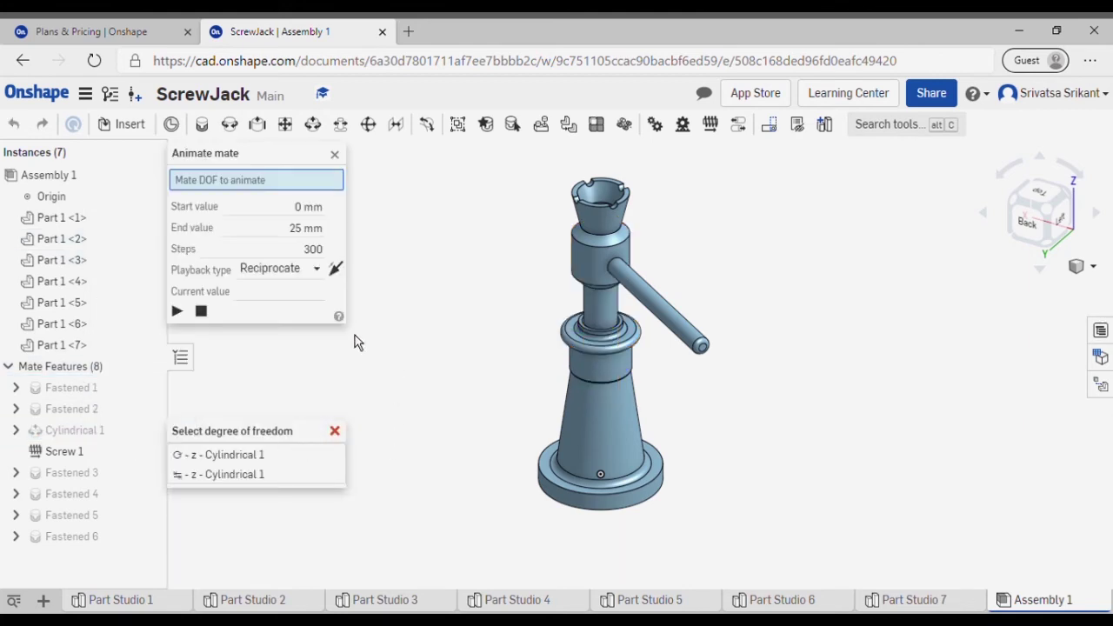
pyautogui.click(246, 459)
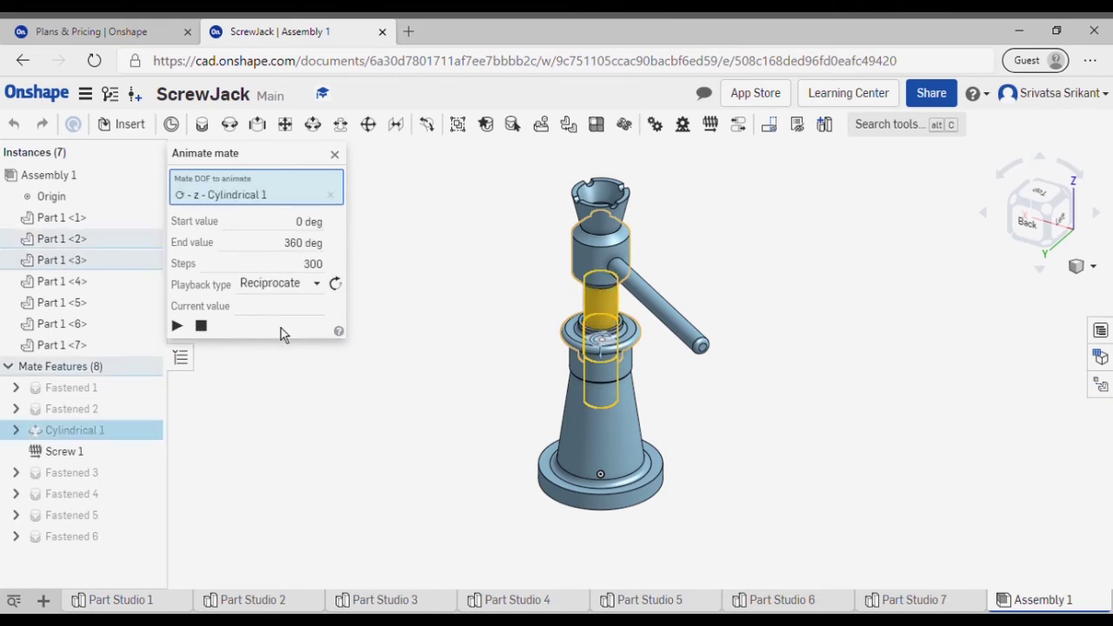
pyautogui.click(334, 154)
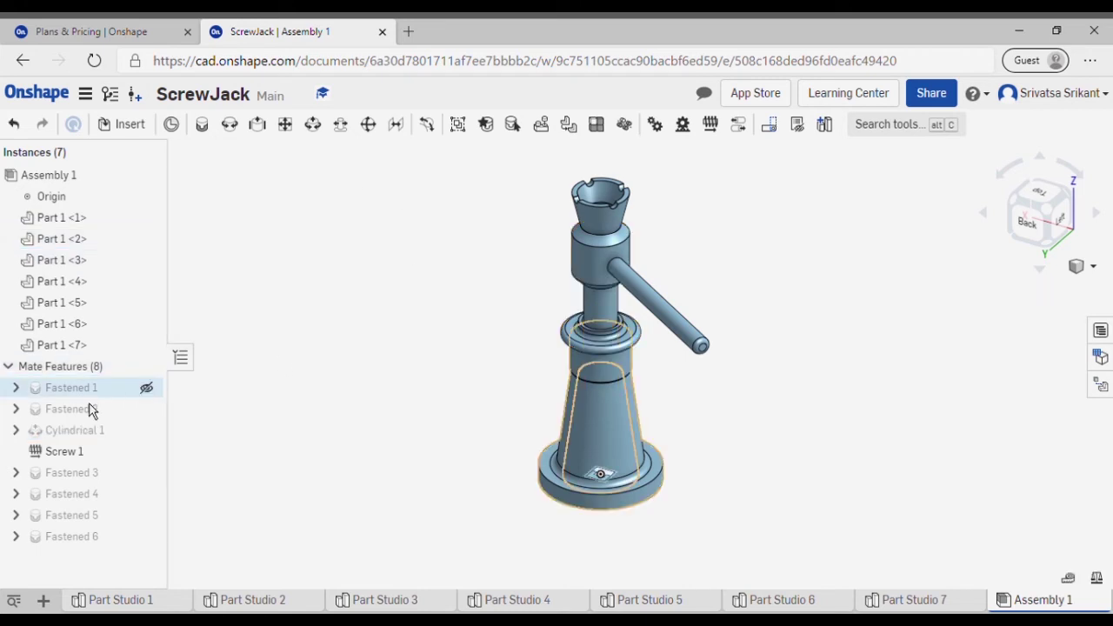
pyautogui.rightClick(89, 428)
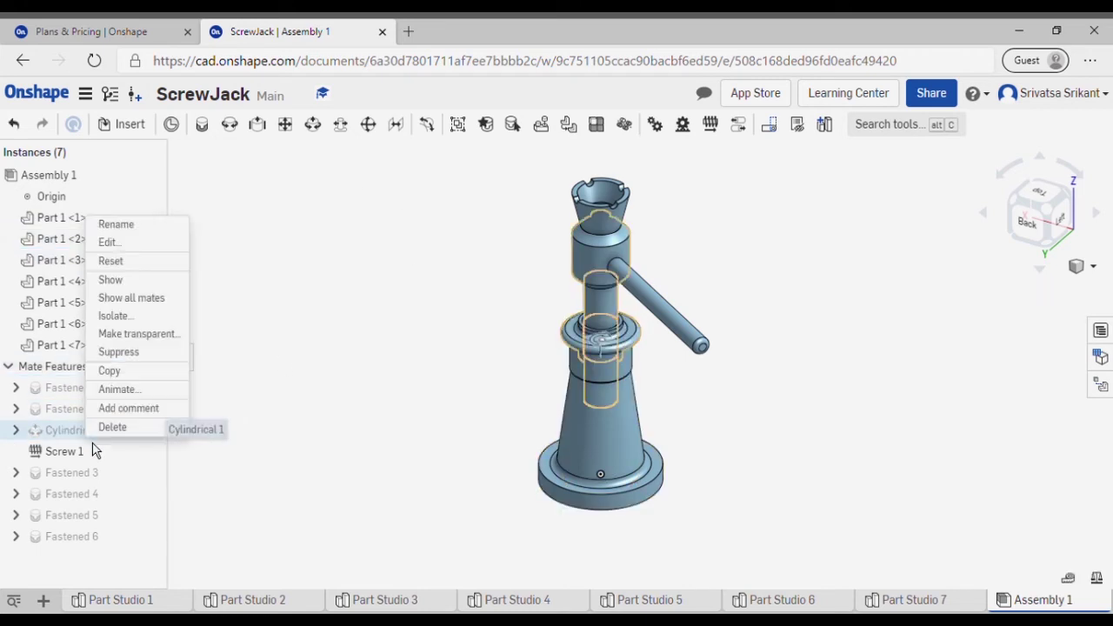
pyautogui.click(149, 399)
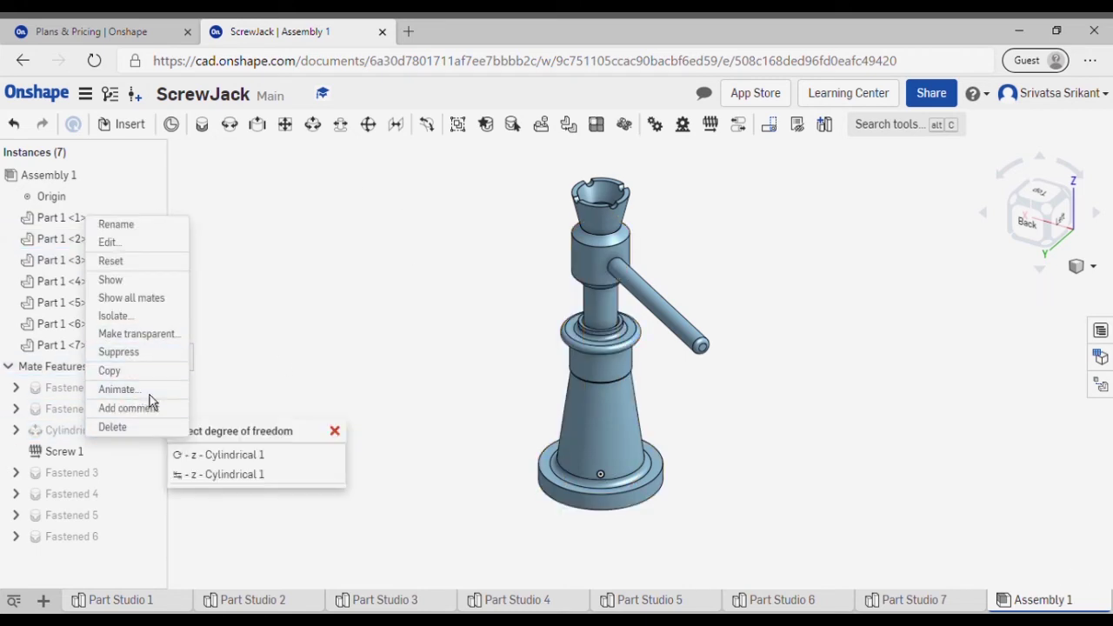
pyautogui.click(212, 474)
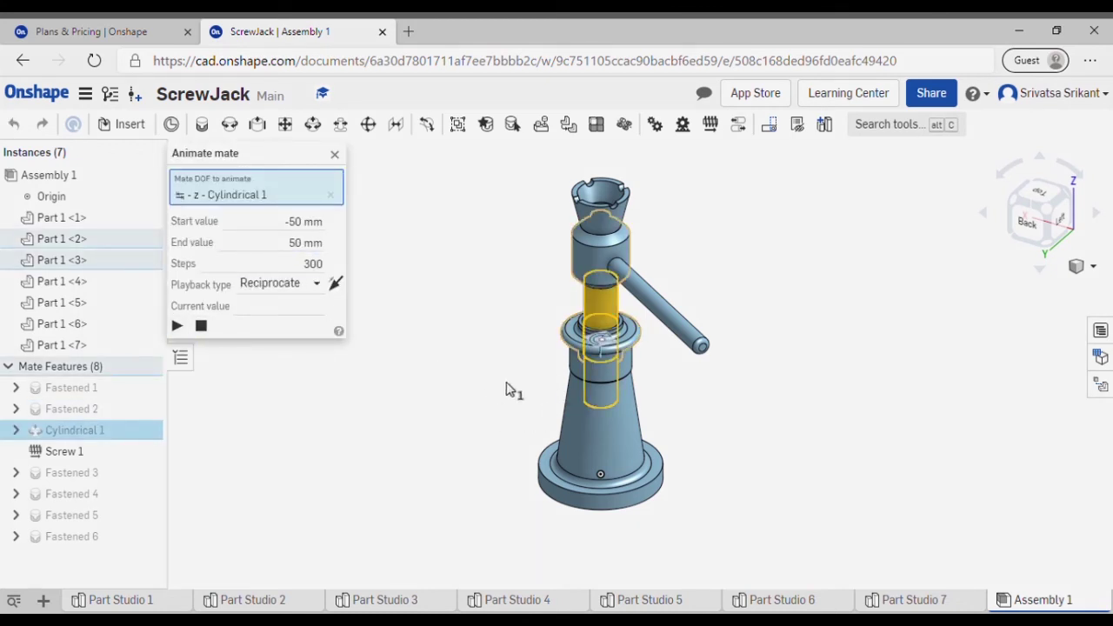
# Play the spindle's up-and-down animation, watching from back and isometric views, then close it.
pyautogui.click(179, 328)
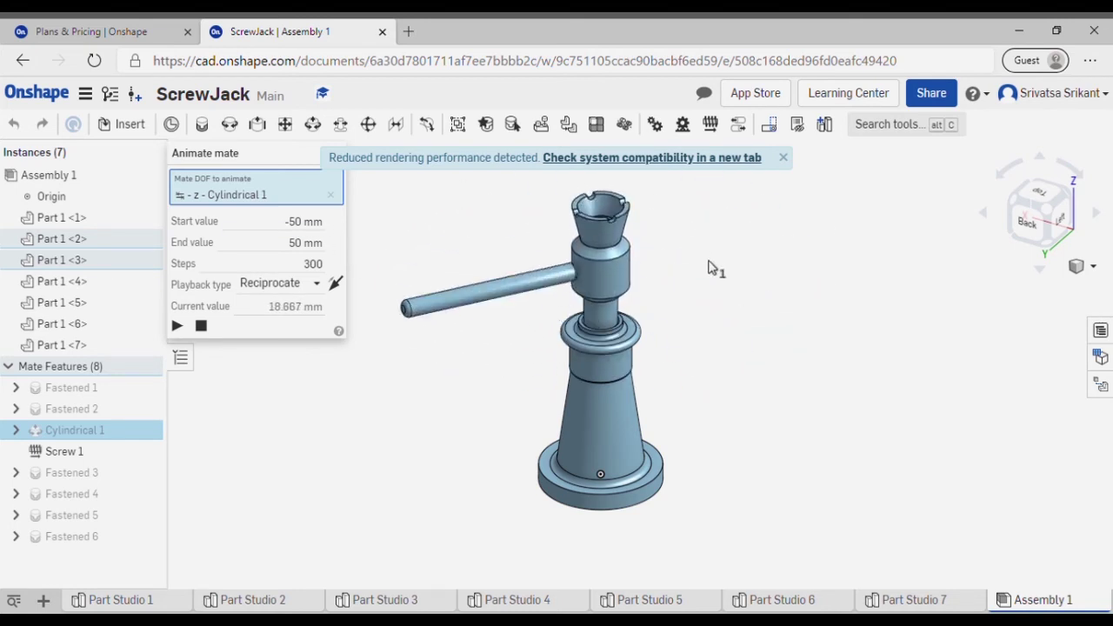
pyautogui.click(783, 158)
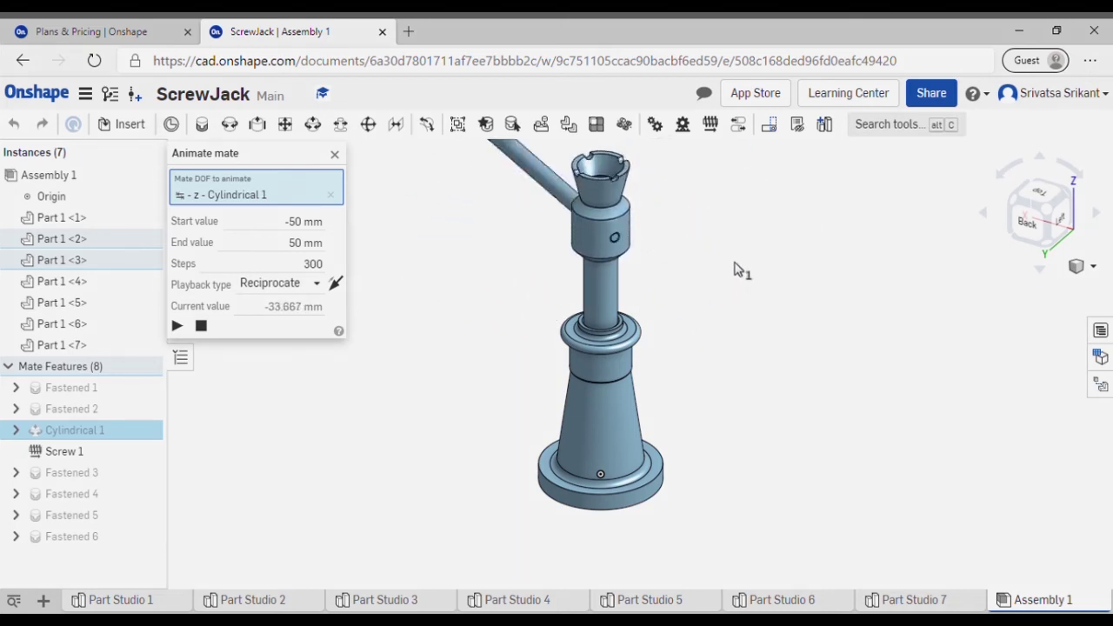
pyautogui.moveTo(723, 241); pyautogui.dragTo(1036, 218, button='right')
pyautogui.click(1039, 213)
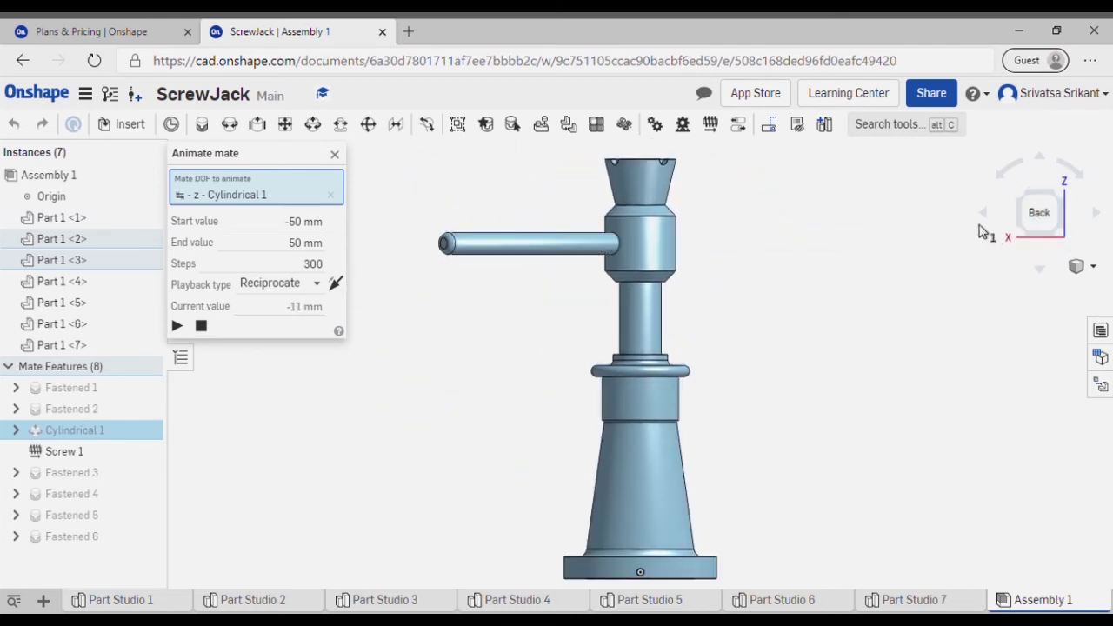
pyautogui.click(1023, 204)
pyautogui.click(1004, 246)
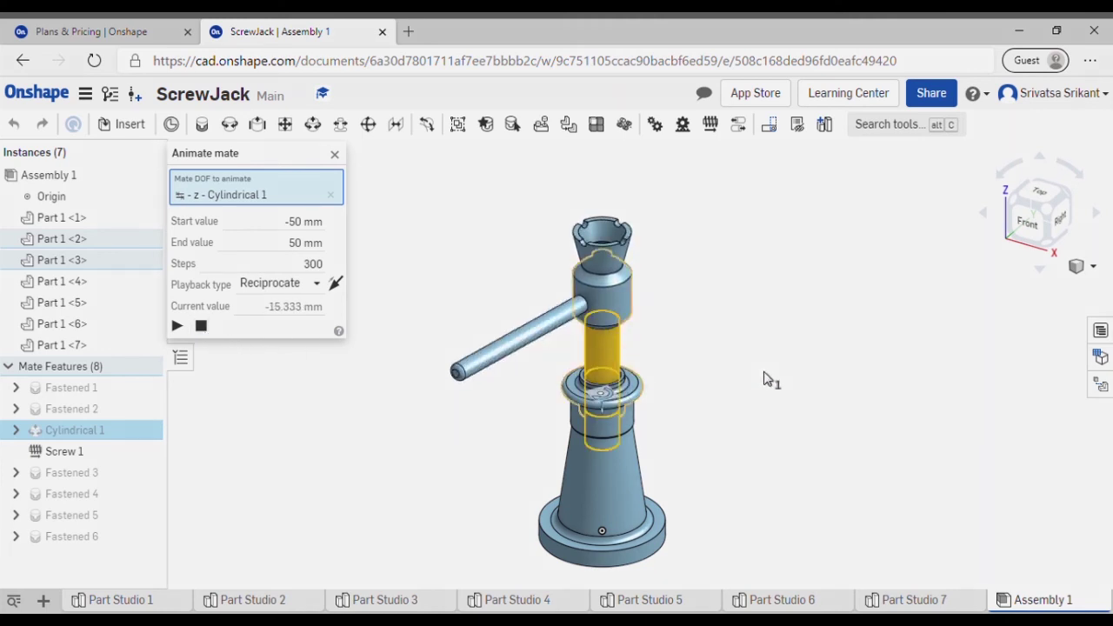
pyautogui.click(334, 155)
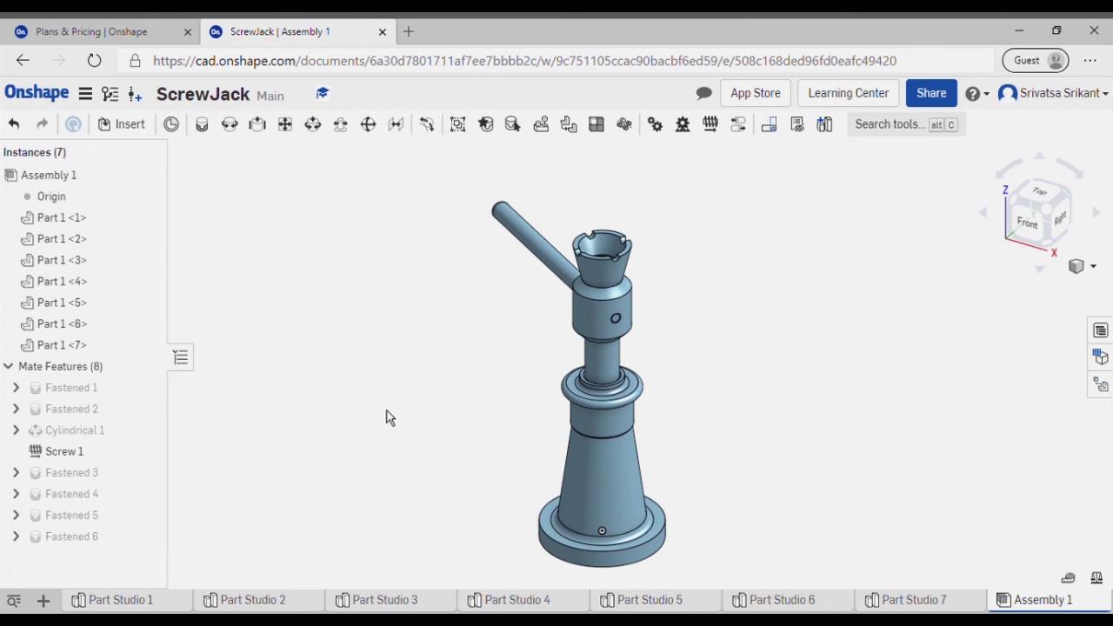
pyautogui.click(165, 600)
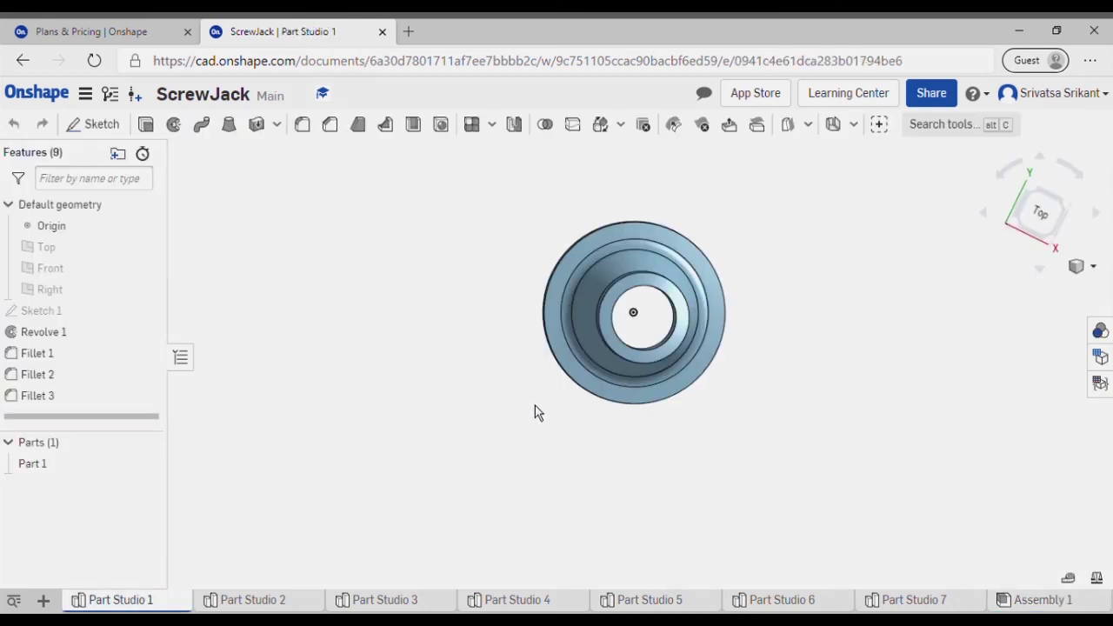
pyautogui.hotkey('shift', '7')
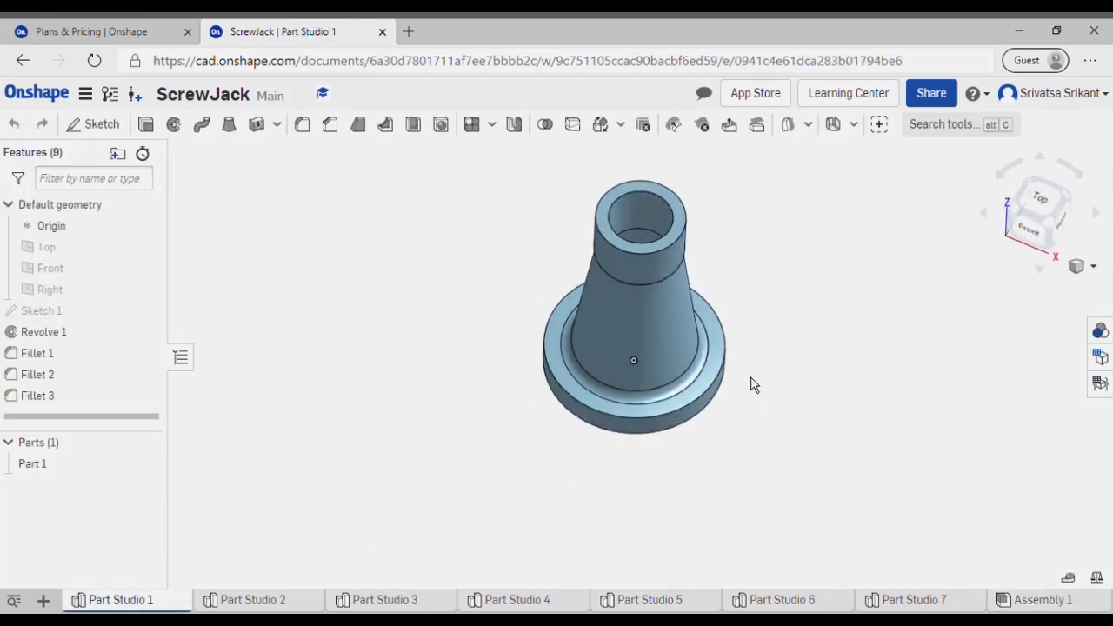
pyautogui.click(1041, 609)
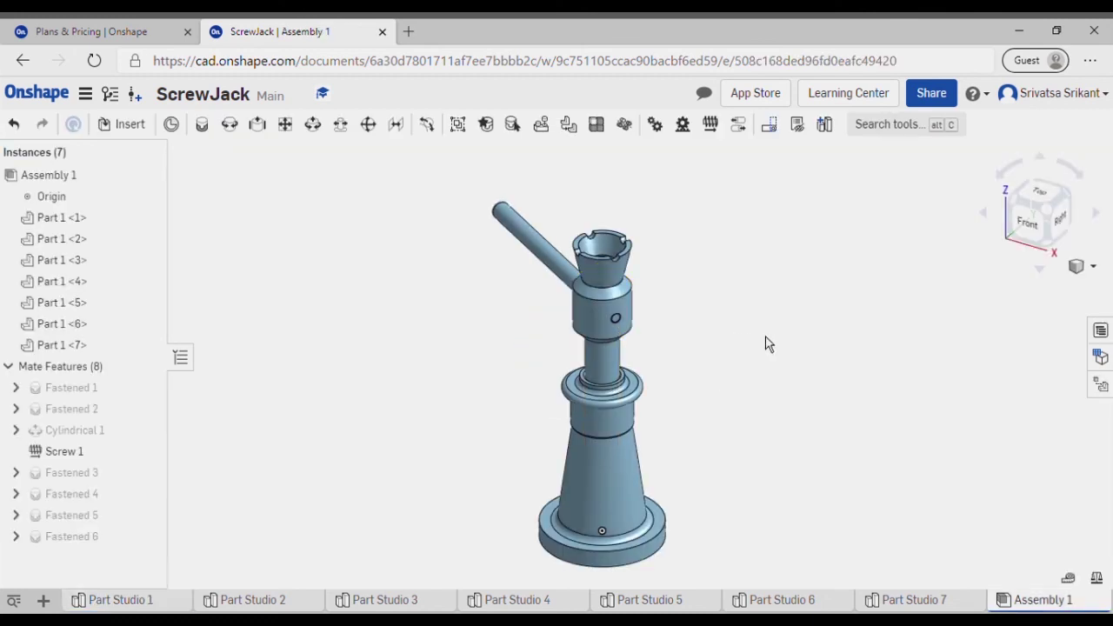